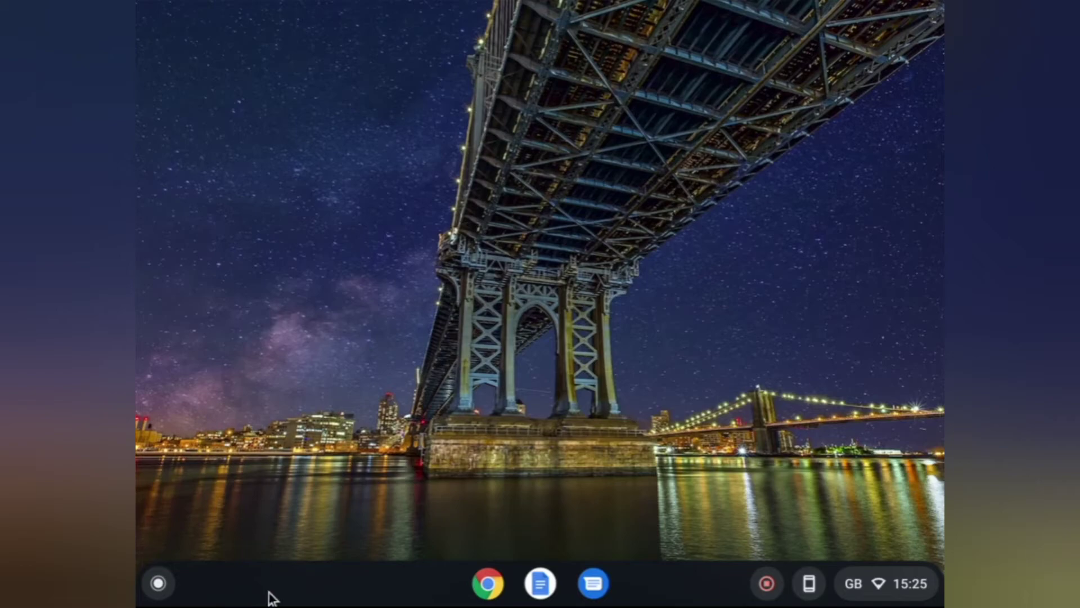
# - Open Explore from the launcher and read the Lock or unlock your screen help article
pyautogui.click(179, 583)
pyautogui.click(429, 485)
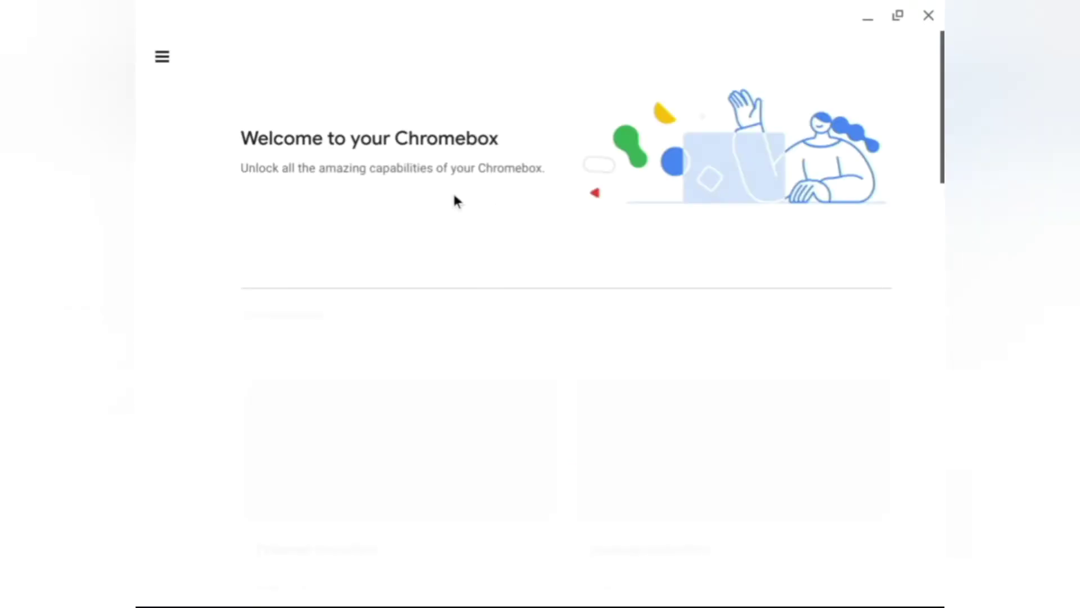
pyautogui.scroll(-5, 452, 197)
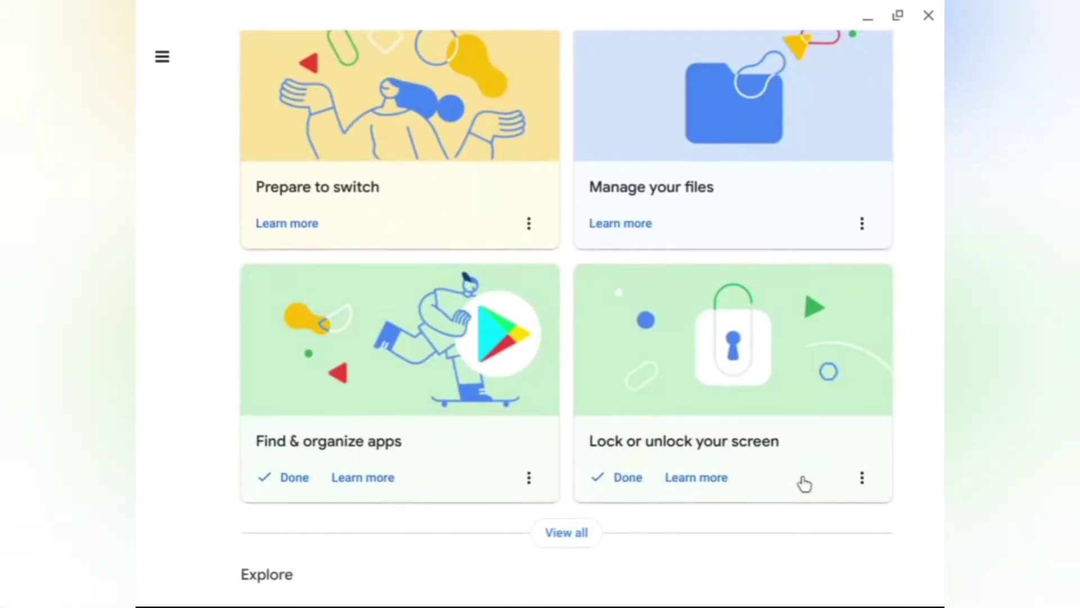
pyautogui.click(716, 370)
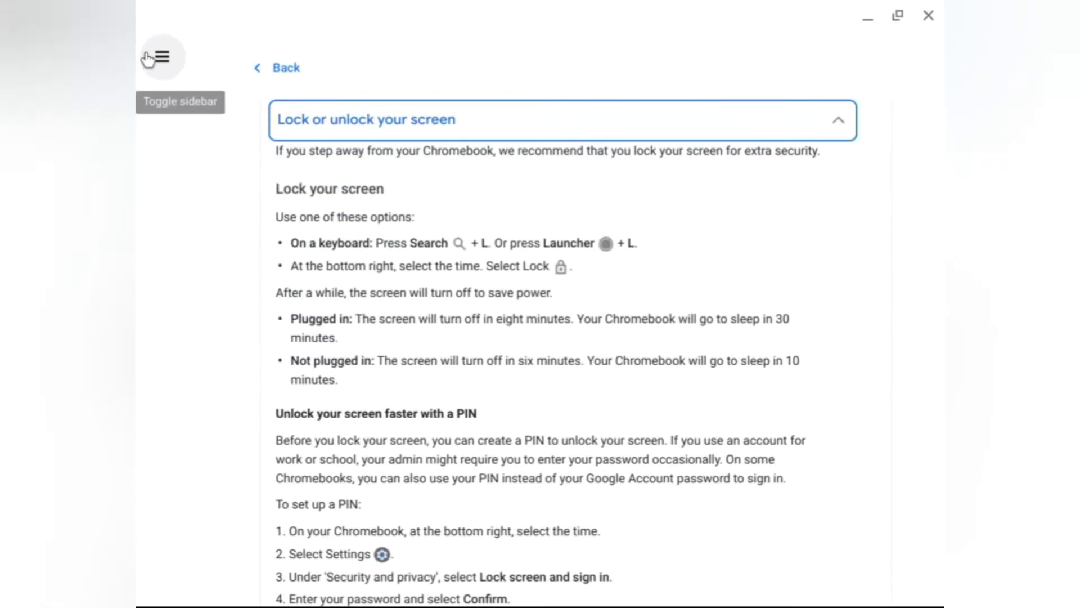
# - Browse the Manage your apps help, expanding Google Duo calls, Take and manage photos, and Reinstall default apps
pyautogui.click(169, 60)
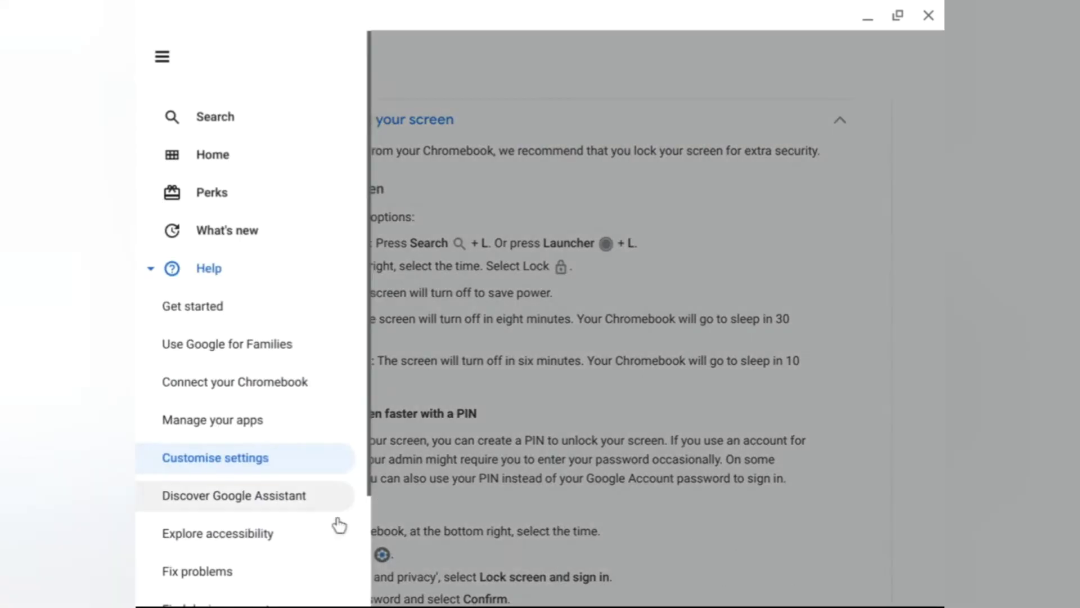
pyautogui.click(250, 430)
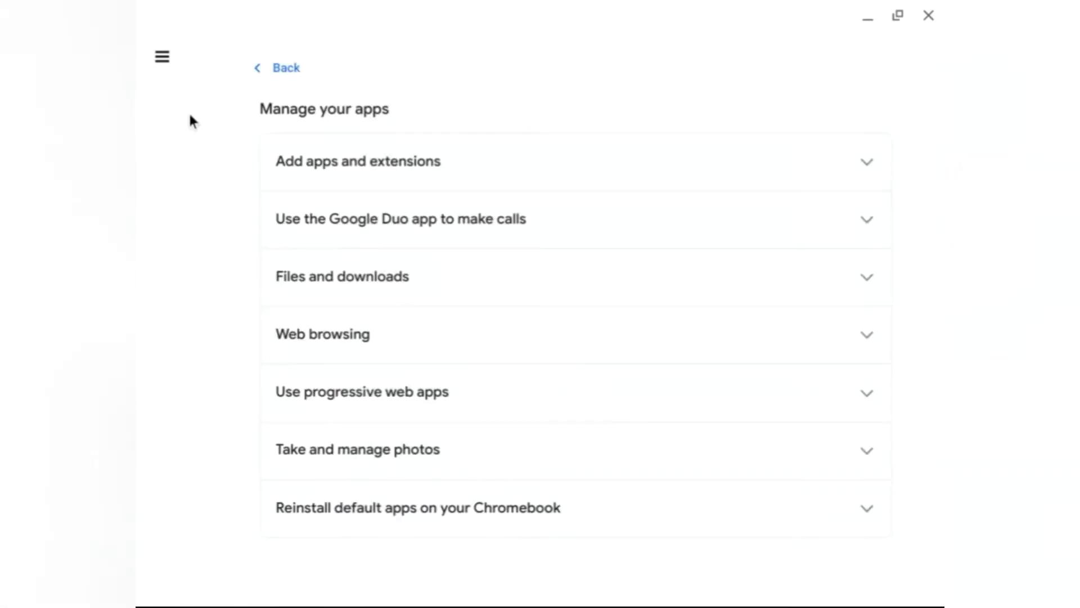
pyautogui.click(410, 233)
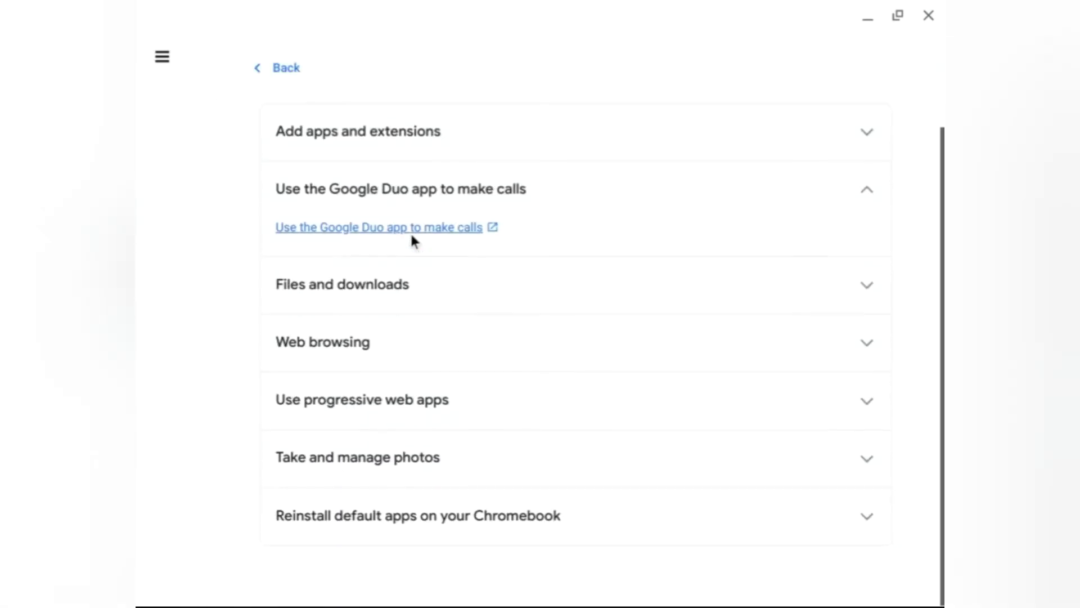
pyautogui.click(537, 189)
pyautogui.click(444, 476)
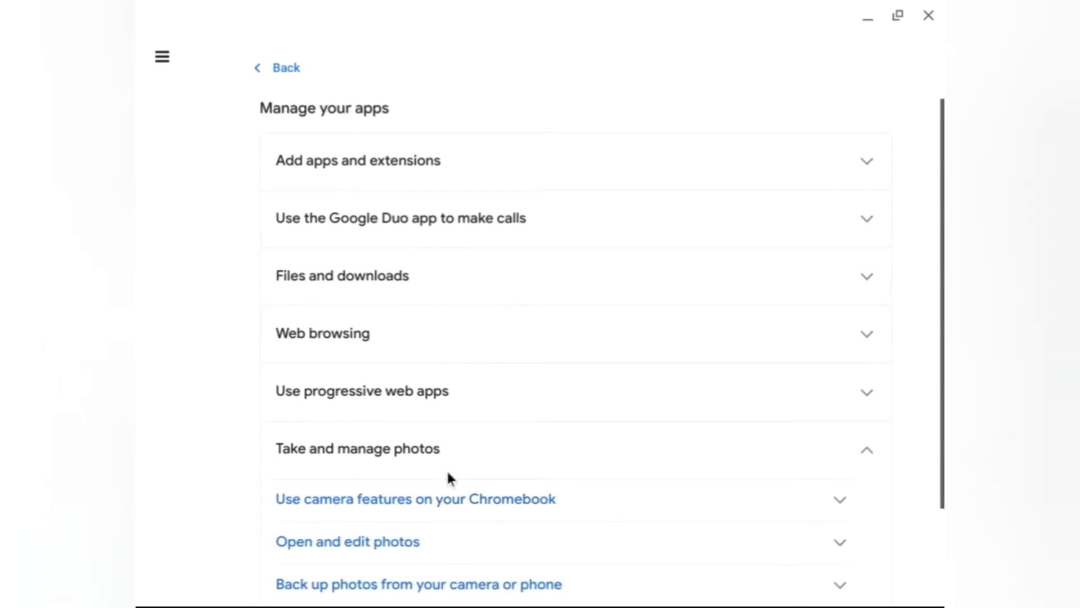
pyautogui.scroll(-2, 449, 477)
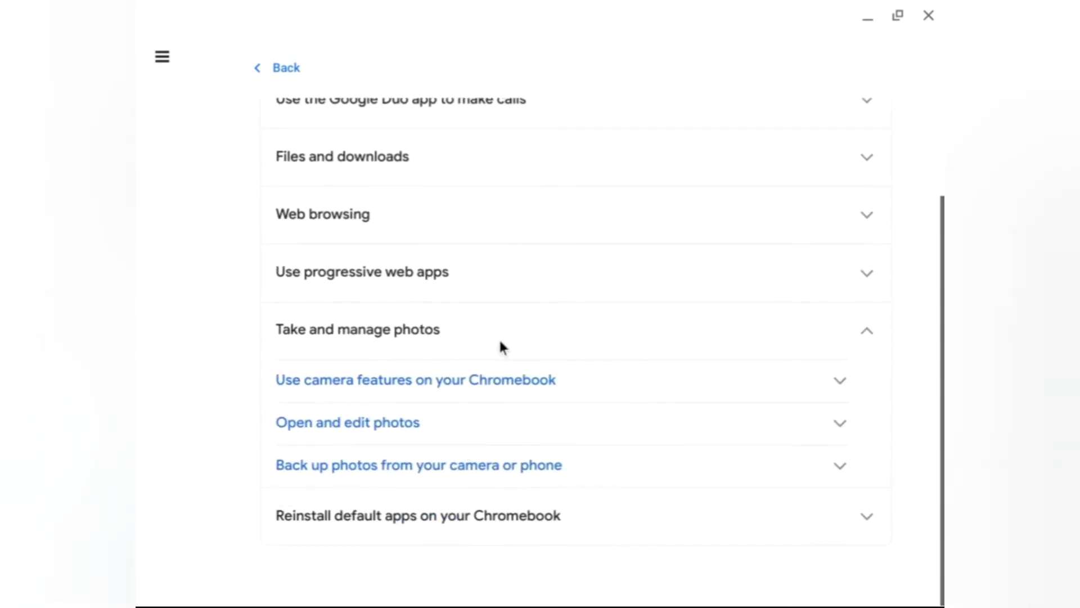
pyautogui.click(526, 528)
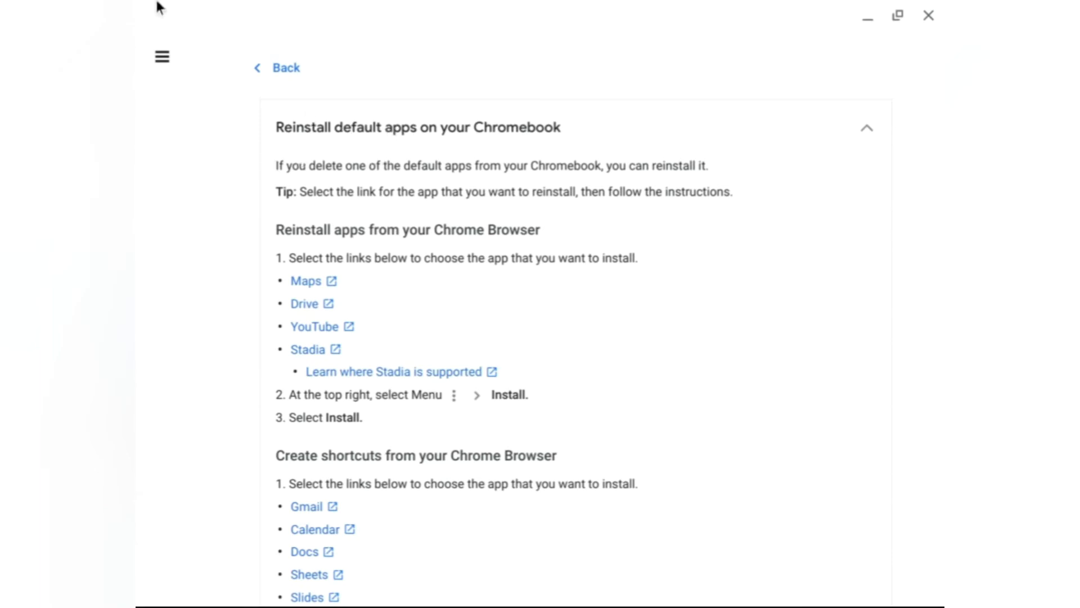
pyautogui.click(255, 78)
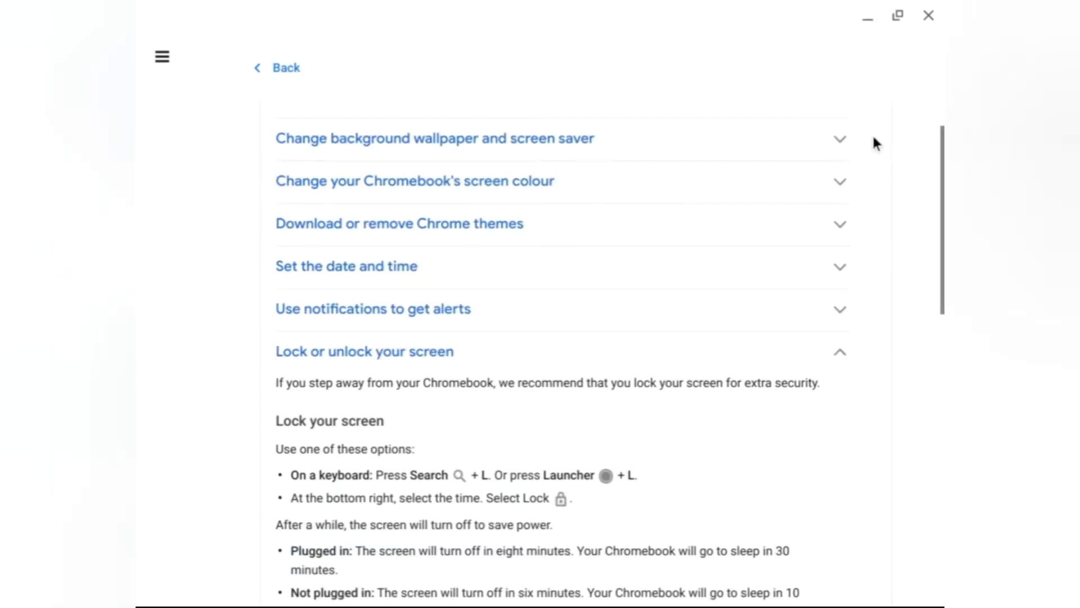
# - Close Explore, launch the Play Store and minimize it, and maximize the Chrome Web Store
pyautogui.click(927, 13)
pyautogui.click(158, 582)
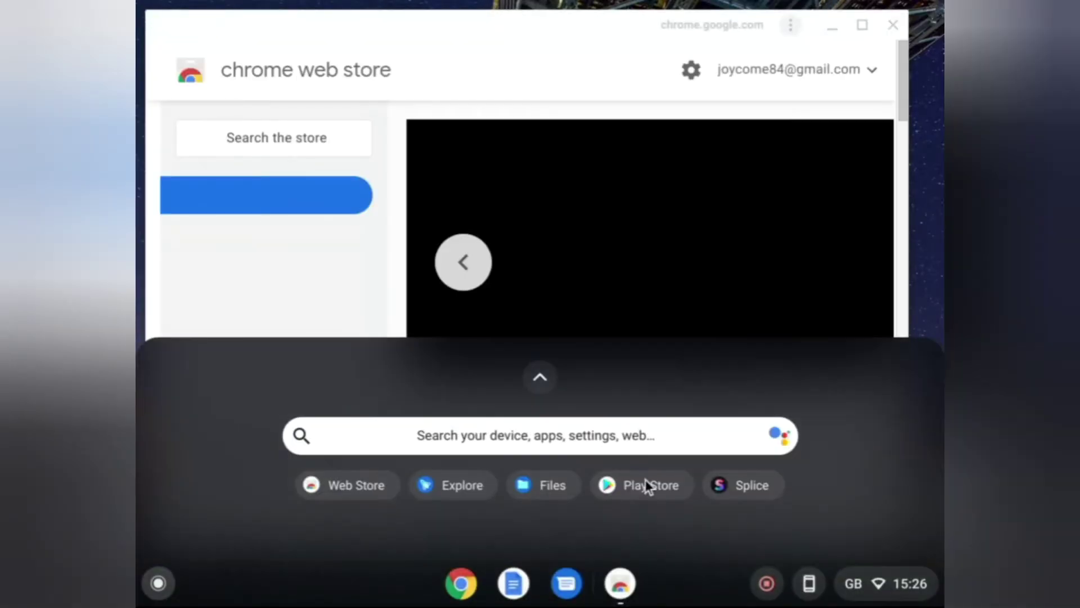
pyautogui.click(645, 480)
pyautogui.click(868, 12)
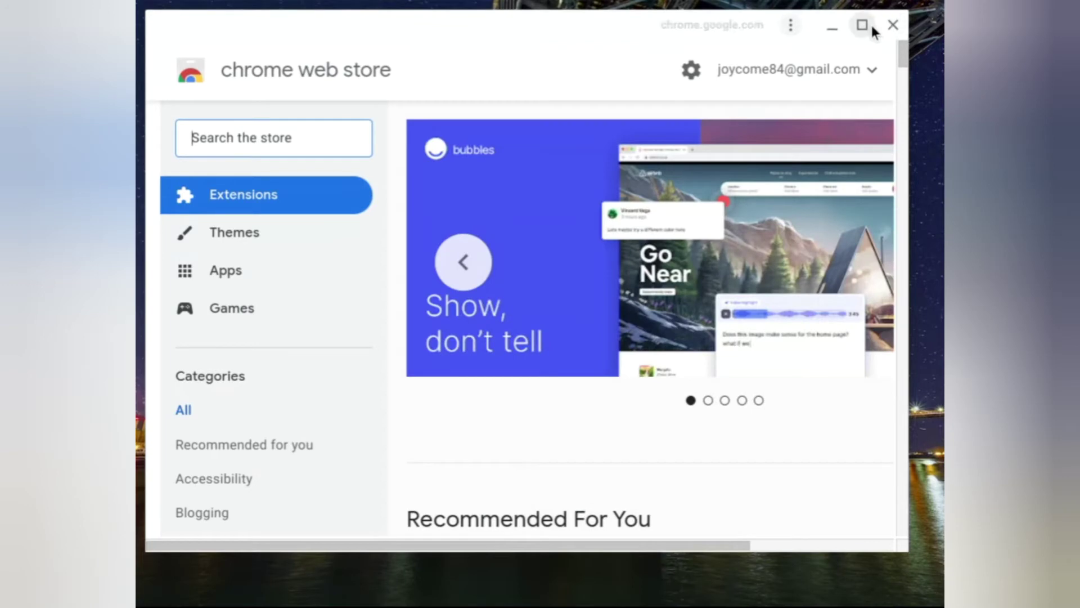
pyautogui.click(863, 24)
# - Search Google Play for Google Classroom, then minimize the Play Store window
pyautogui.moveTo(680, 604)
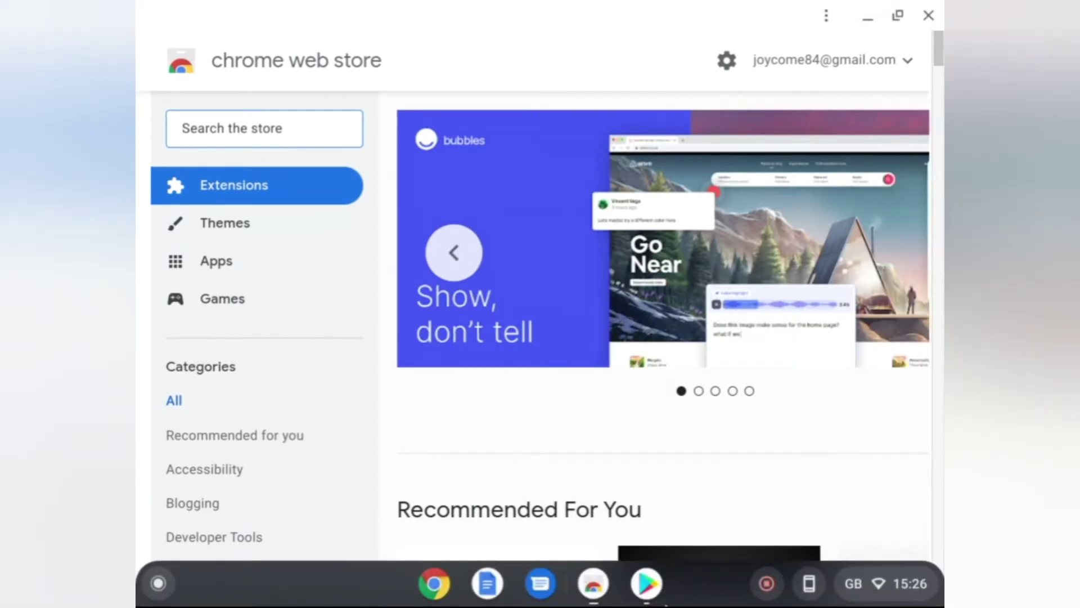
pyautogui.click(647, 599)
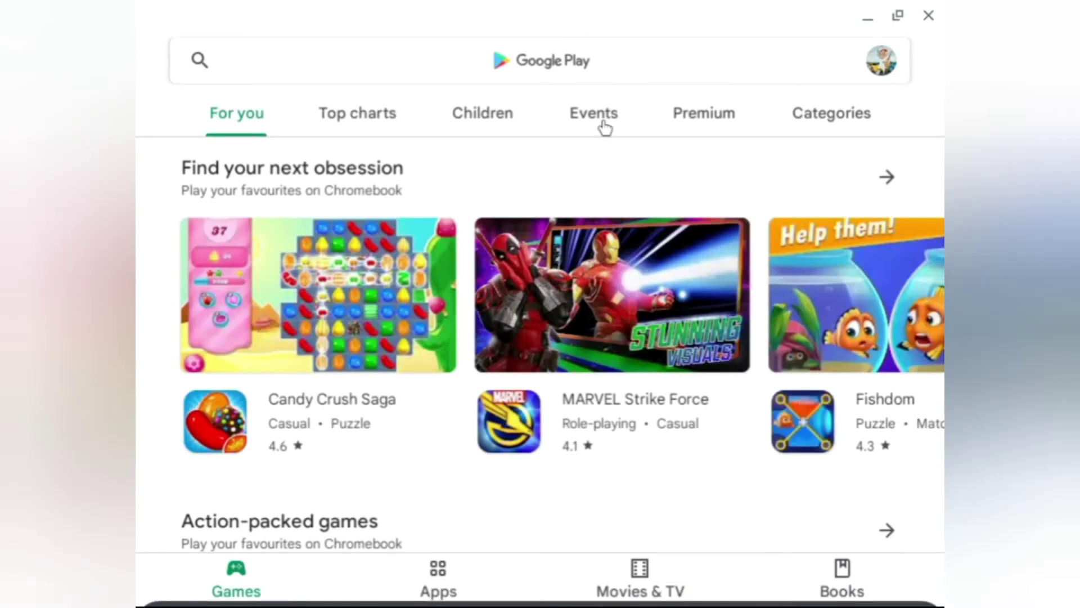
pyautogui.click(536, 61)
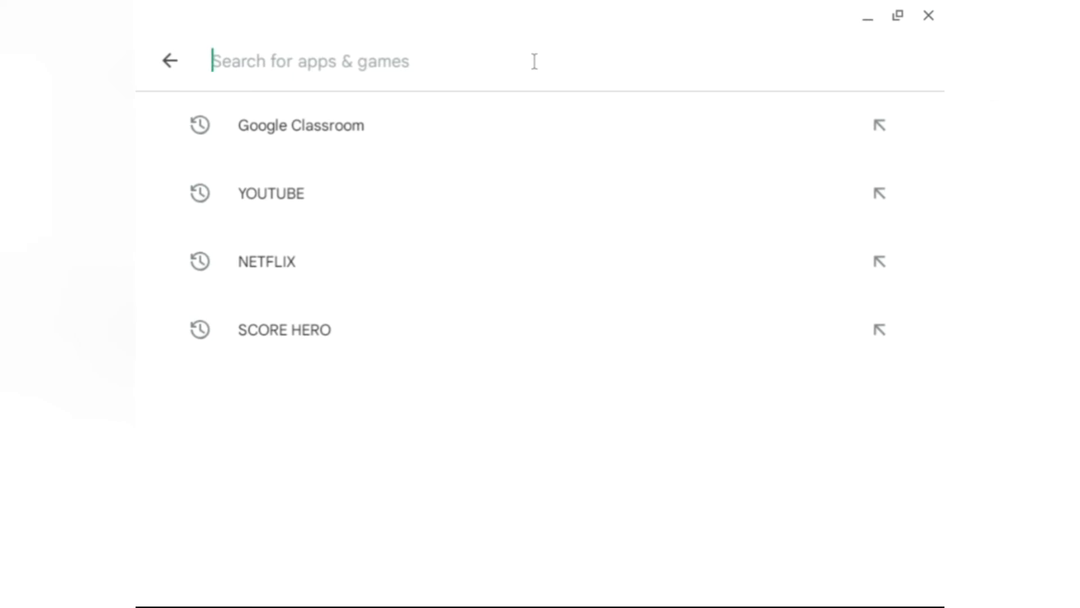
pyautogui.write('Google Classroom')
pyautogui.press('Return')
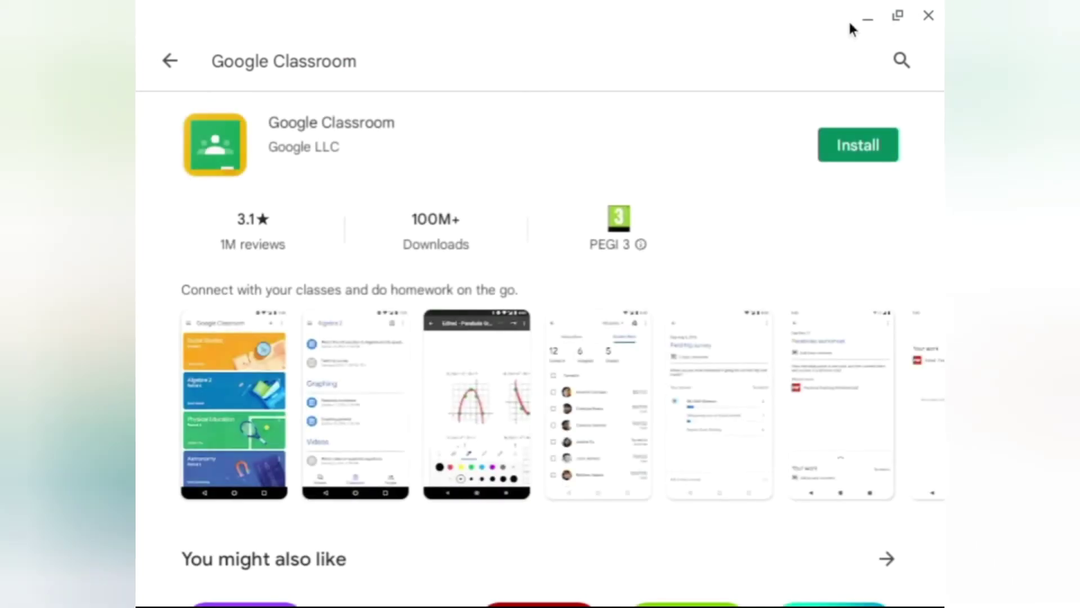
pyautogui.click(868, 17)
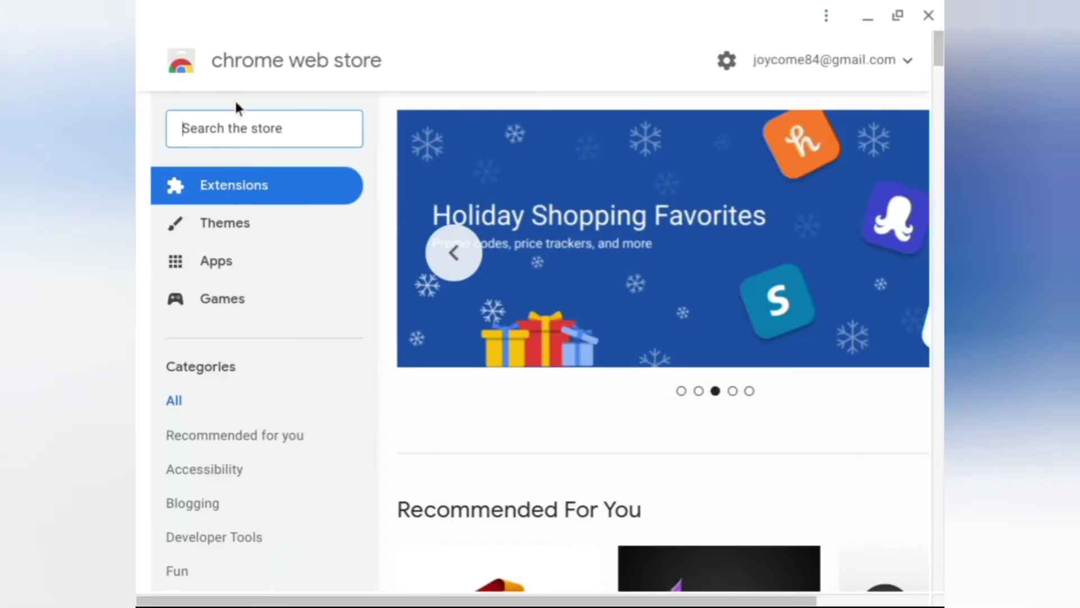
# - Search the Chrome Web Store for Google Classroom and add the app to Chrome
pyautogui.write('Google Classroom')
pyautogui.press('Return')
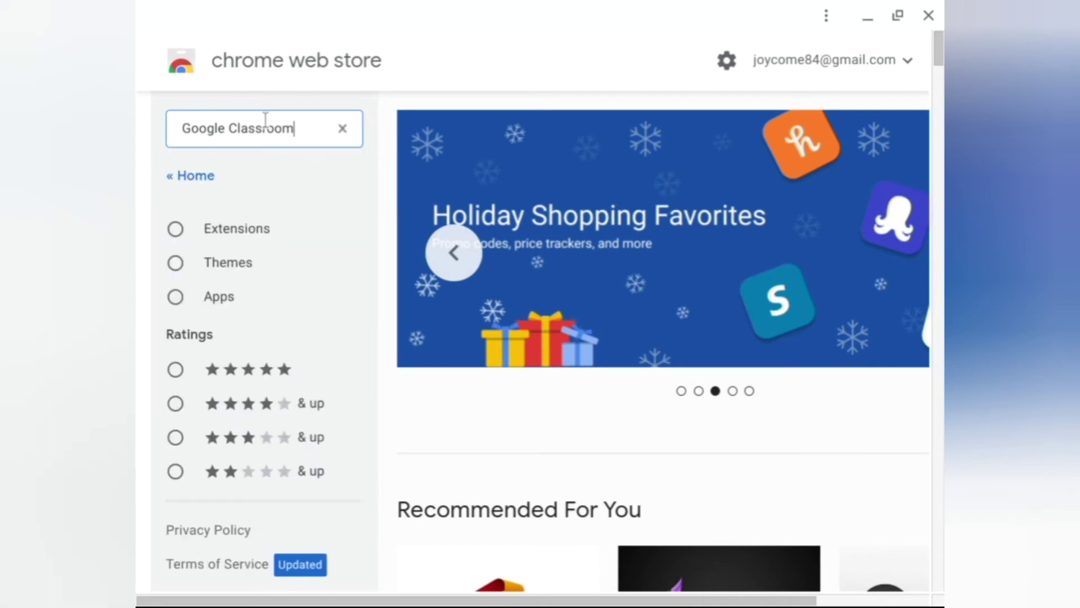
pyautogui.scroll(-15, 644, 291)
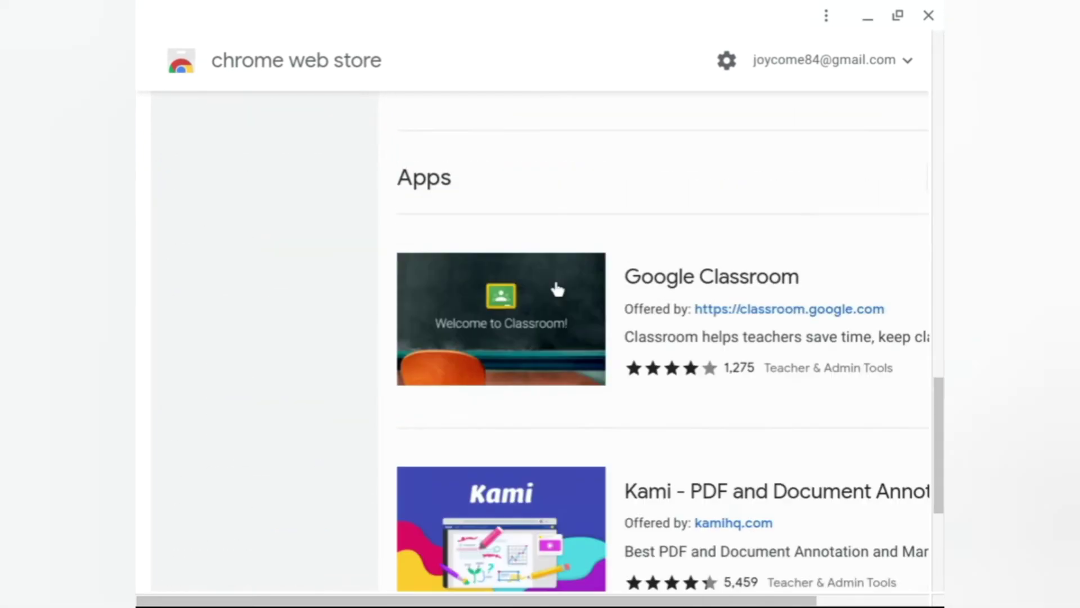
pyautogui.scroll(10, 607, 462)
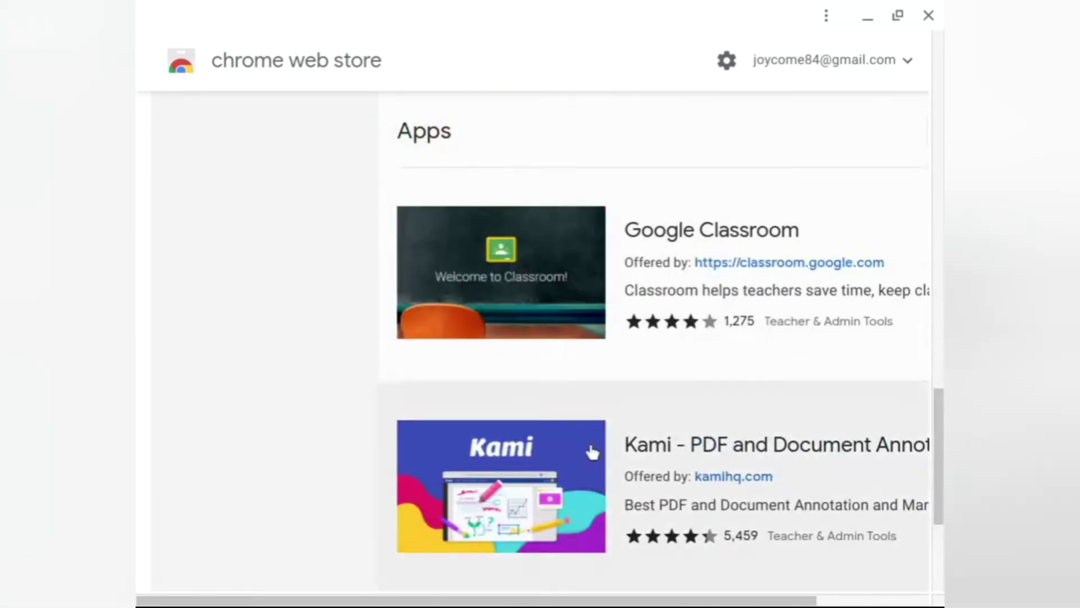
pyautogui.click(702, 224)
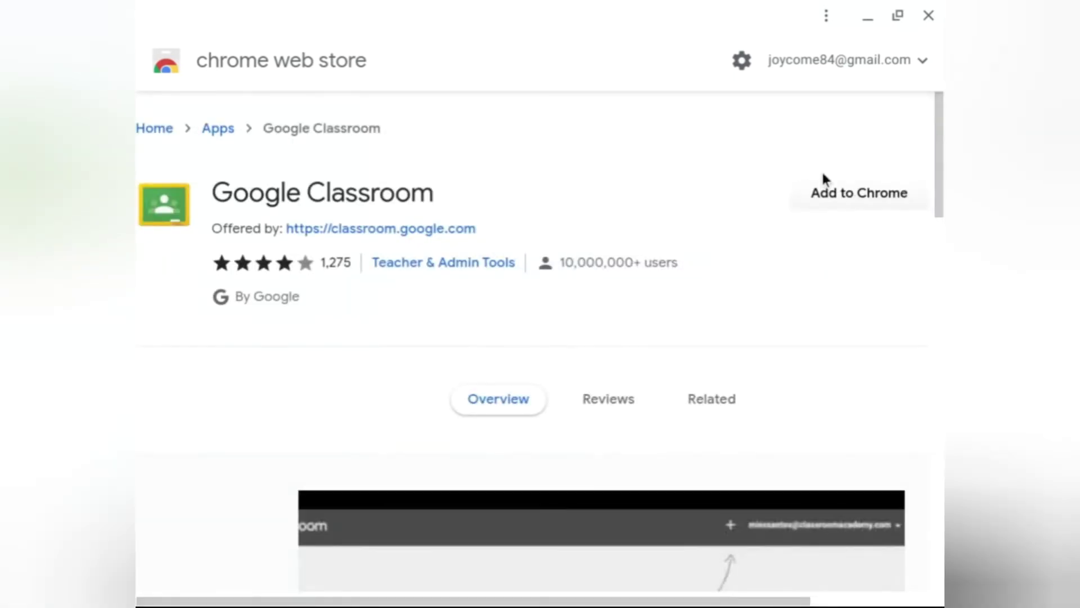
pyautogui.click(830, 192)
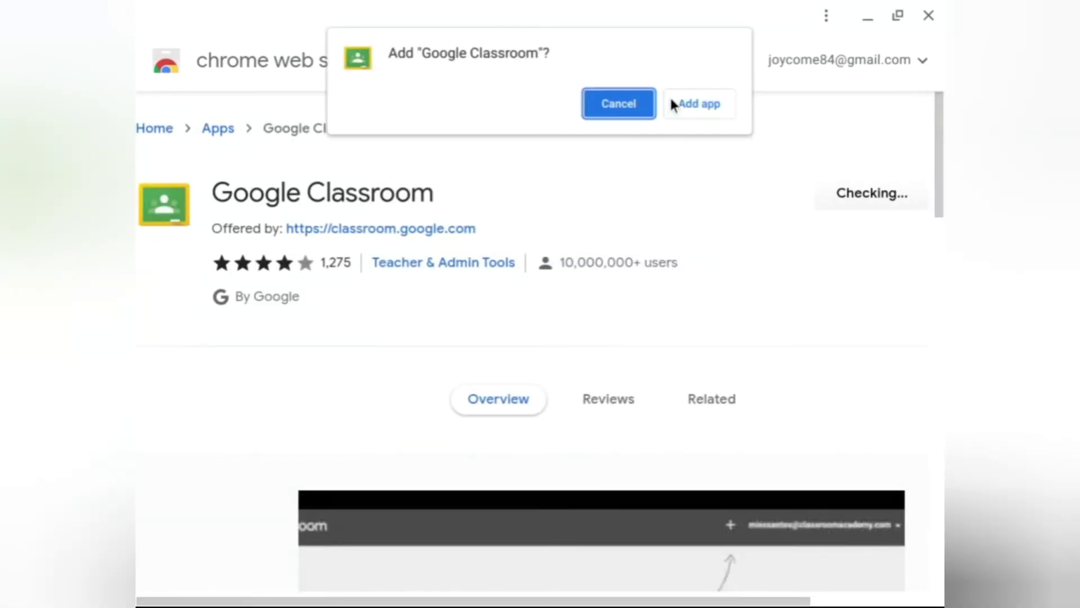
pyautogui.click(693, 108)
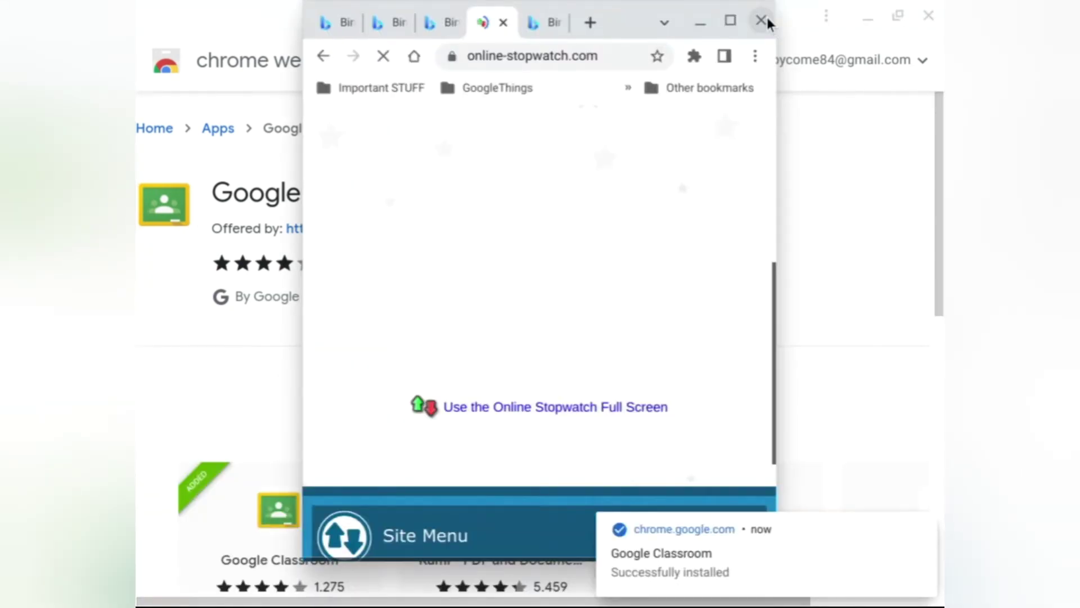
# - Close the stray stopwatch window, the Chrome Web Store and the Play Store
pyautogui.click(762, 21)
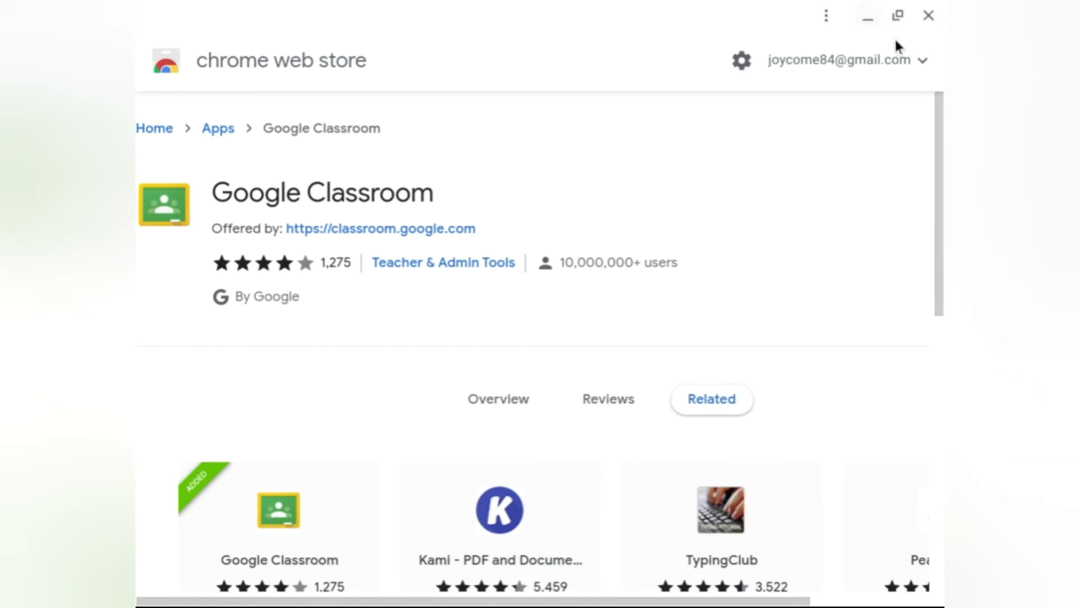
pyautogui.click(934, 19)
pyautogui.click(621, 583)
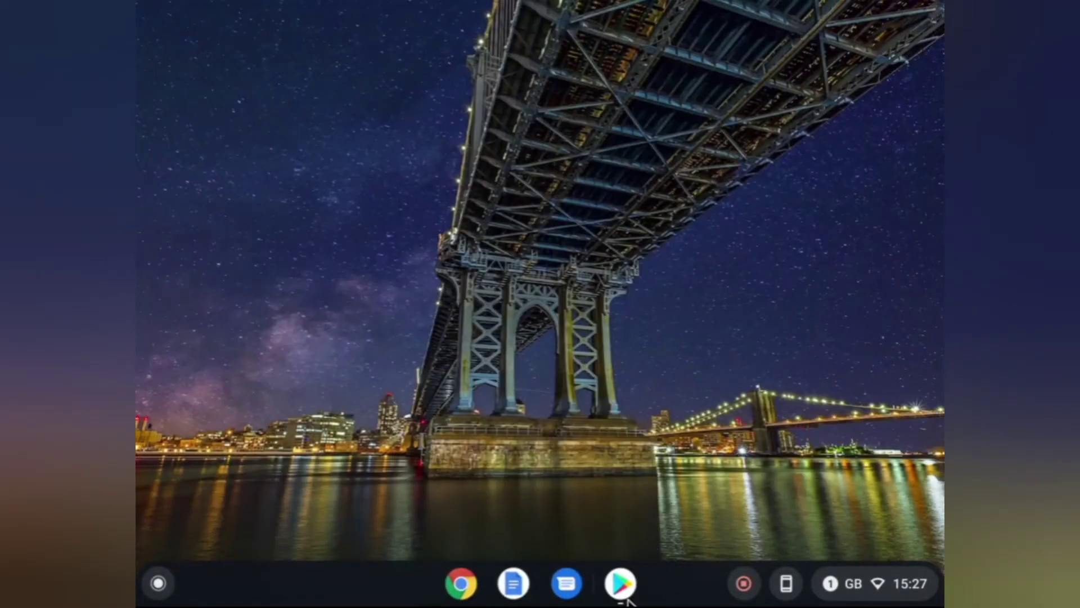
pyautogui.click(928, 15)
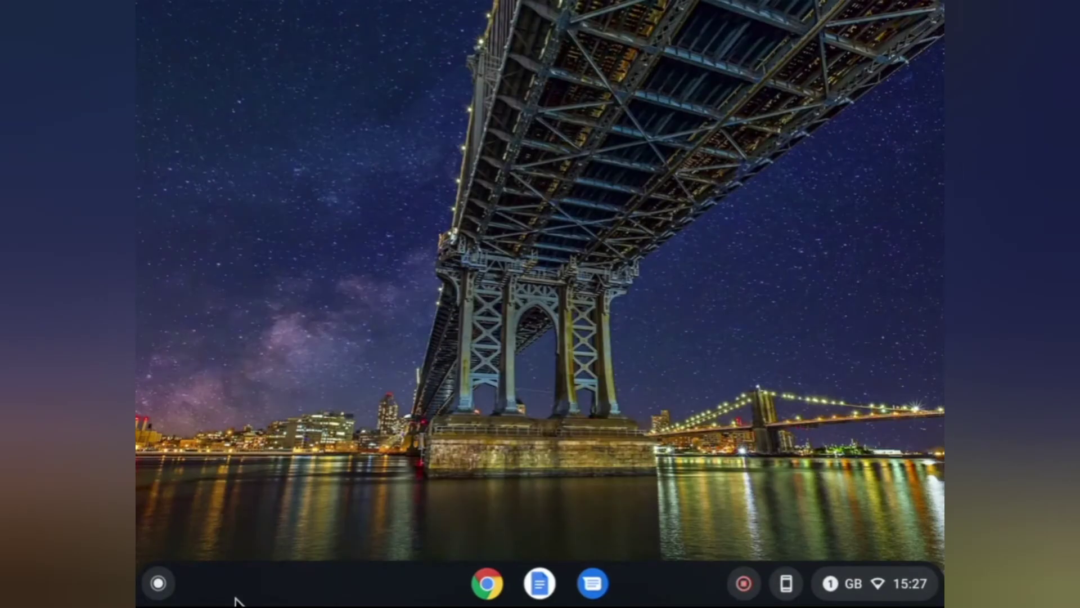
# - Expand the launcher to the full app grid and peek inside the Google folder
pyautogui.click(158, 583)
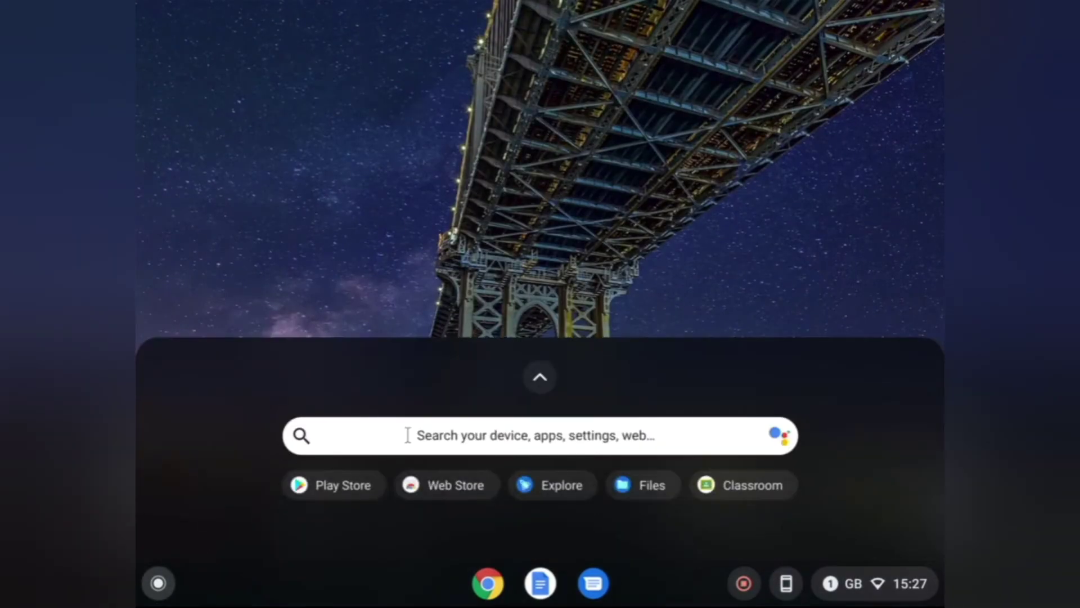
pyautogui.click(541, 375)
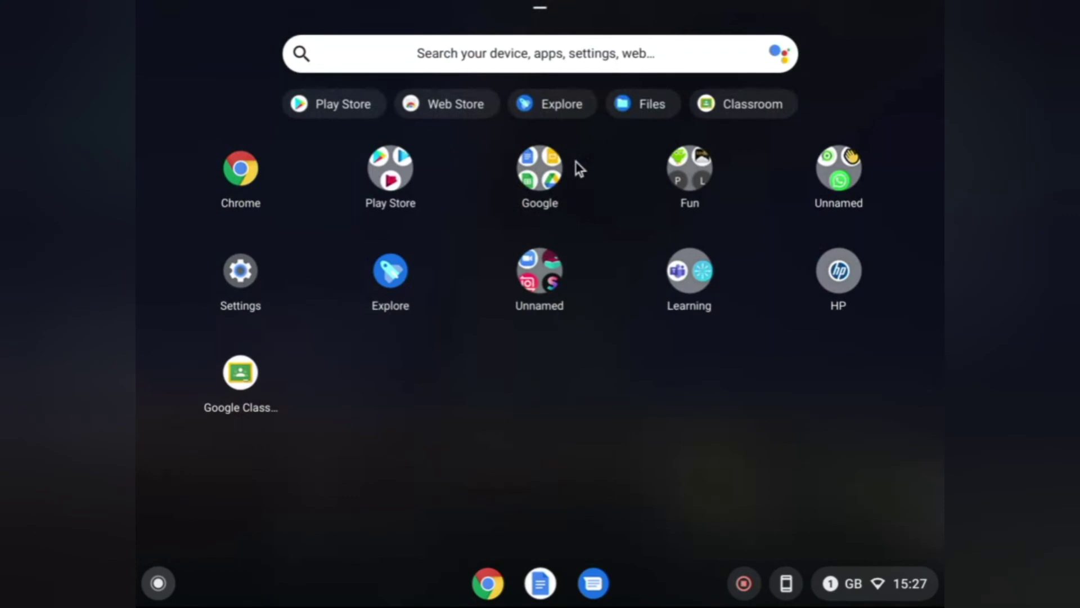
pyautogui.click(577, 164)
pyautogui.click(761, 526)
# - Check the Phone Hub and Quick Settings panels, then return to the launcher grid
pyautogui.click(786, 583)
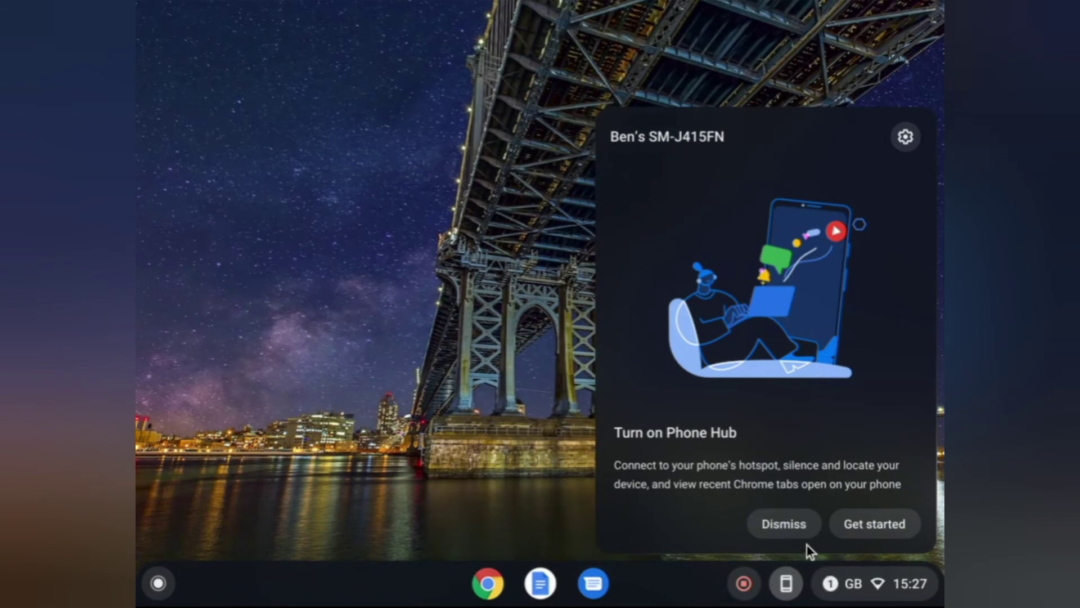
pyautogui.click(158, 583)
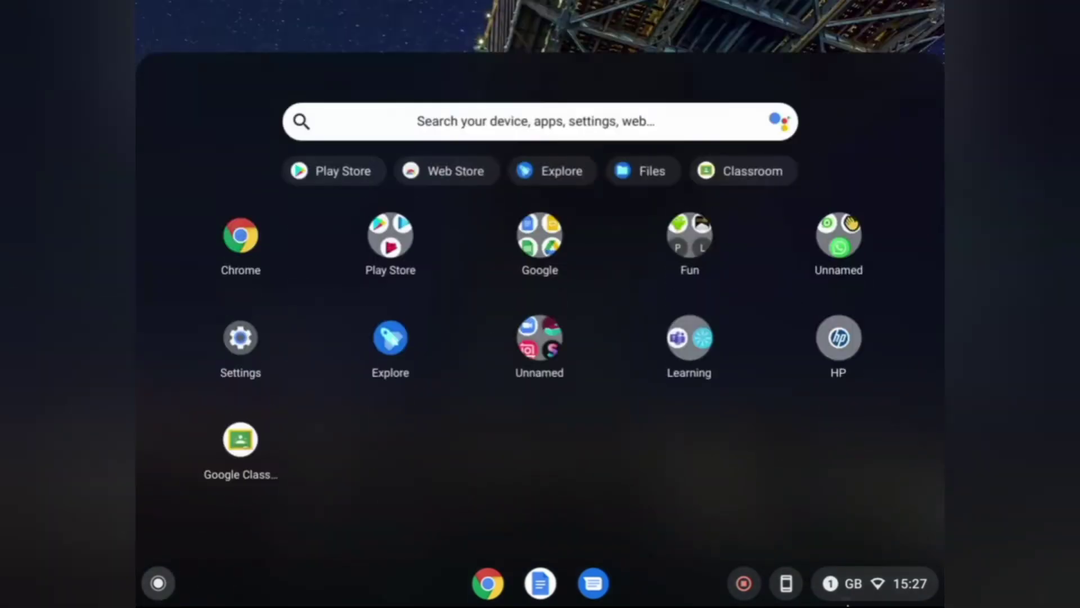
pyautogui.click(875, 583)
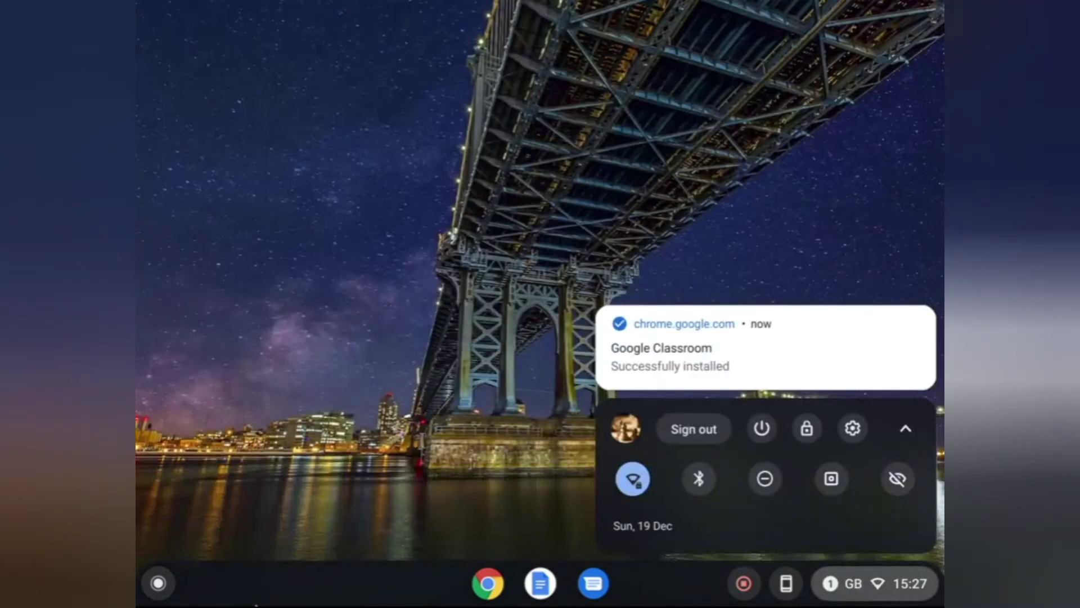
pyautogui.click(158, 583)
pyautogui.scroll(3, 513, 362)
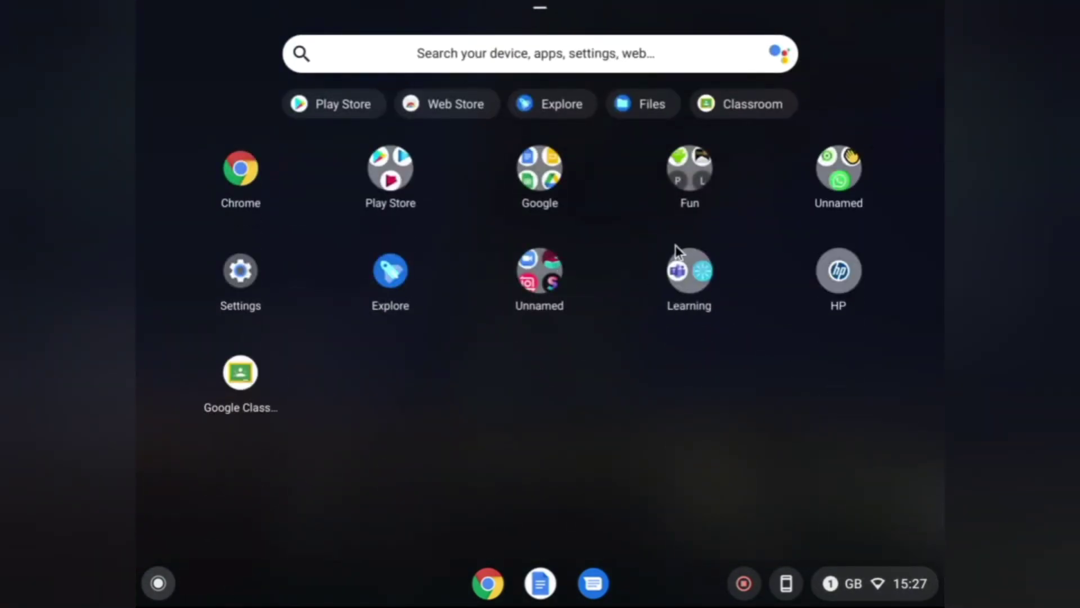
# - After a look at the Learning folder, rename the Unnamed folder to 'Entertainment'
pyautogui.click(678, 288)
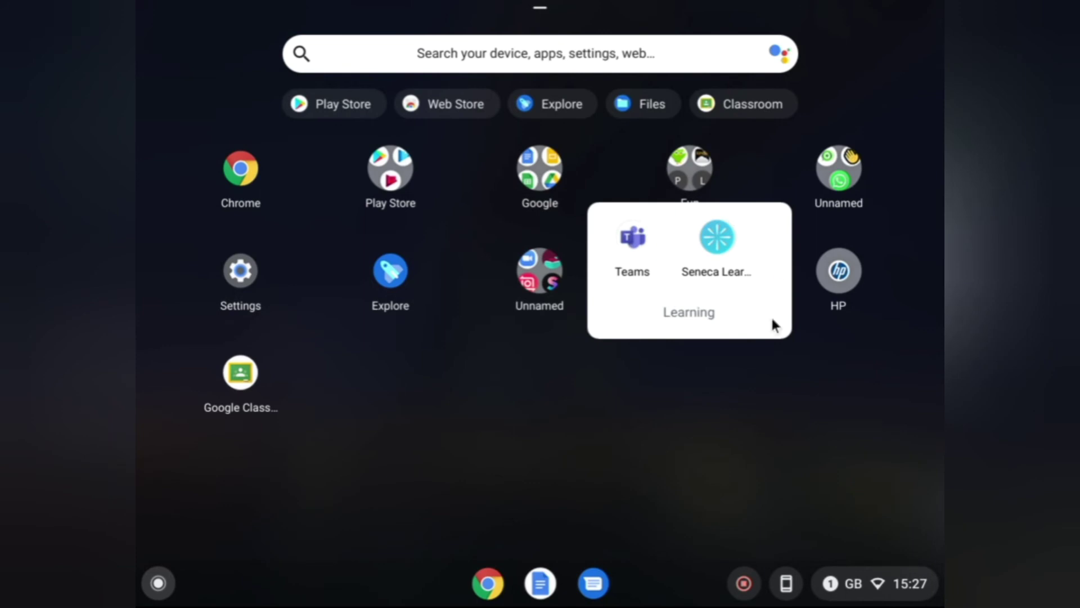
pyautogui.click(882, 284)
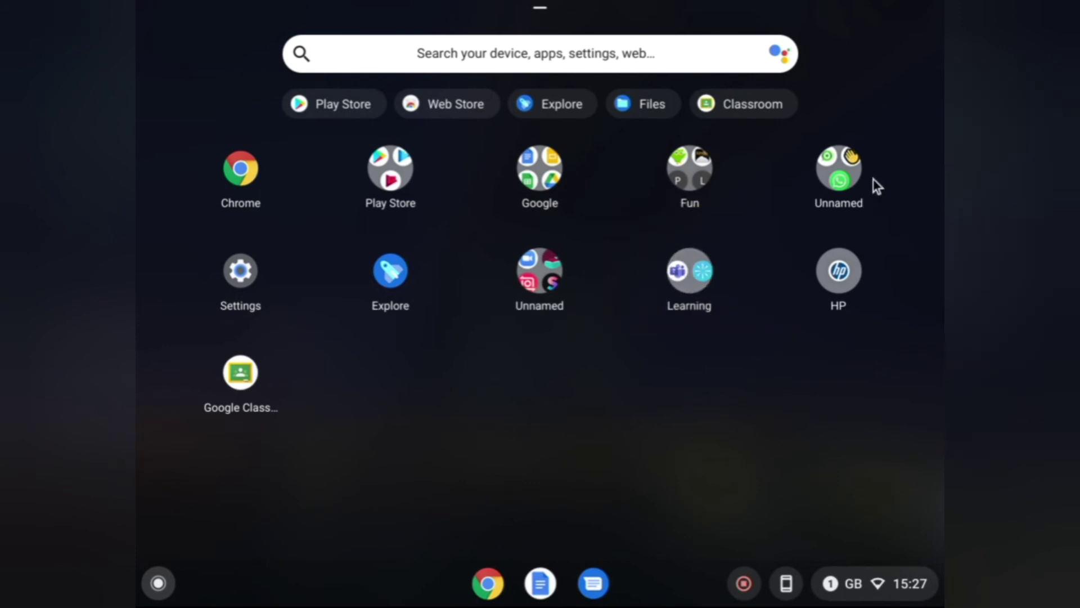
pyautogui.click(840, 180)
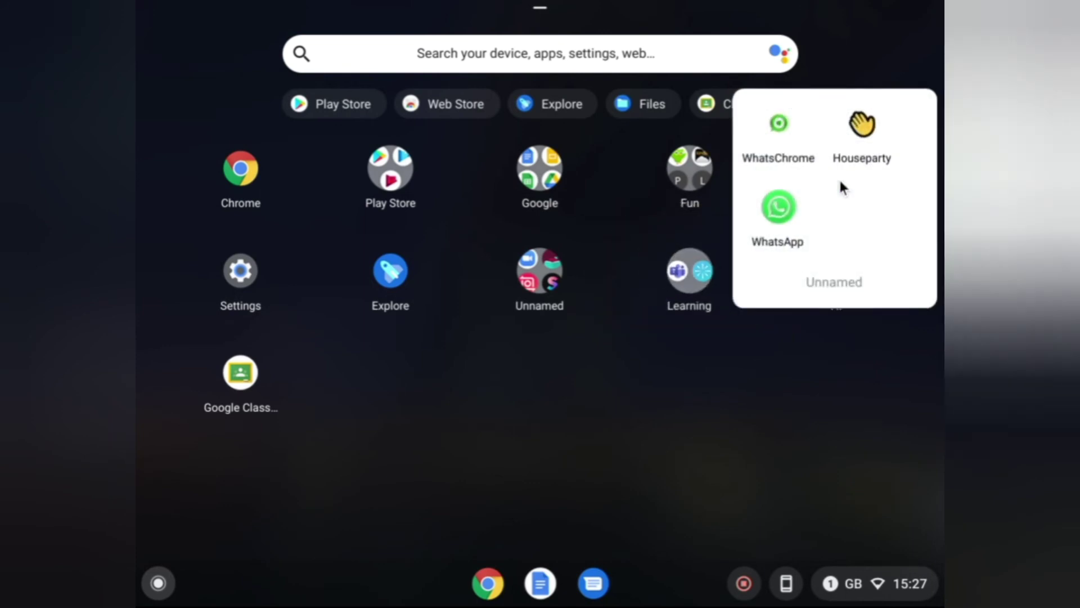
pyautogui.click(810, 288)
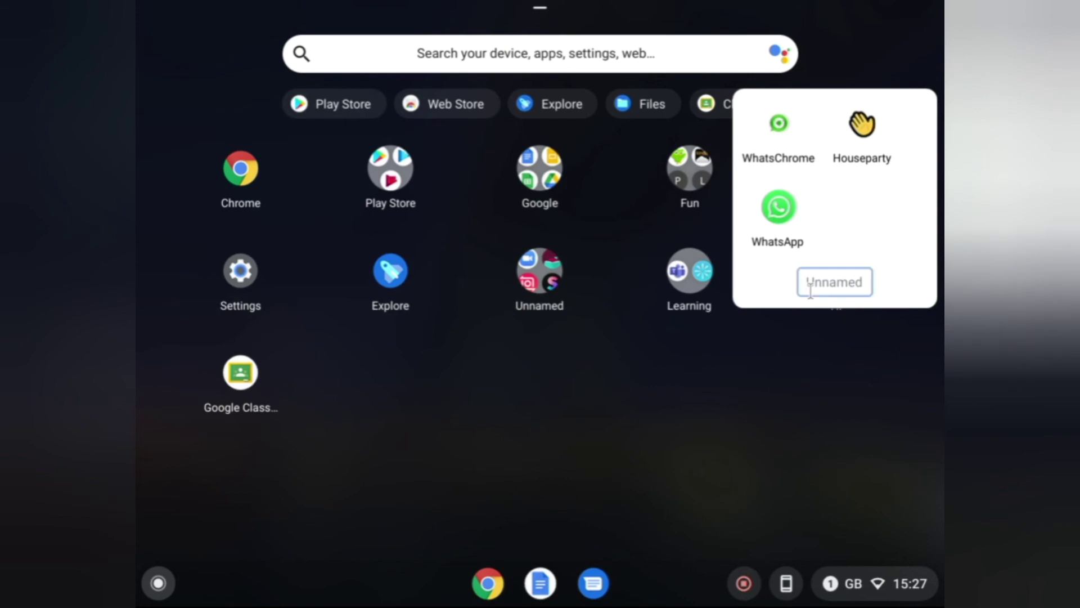
pyautogui.write('Enter')
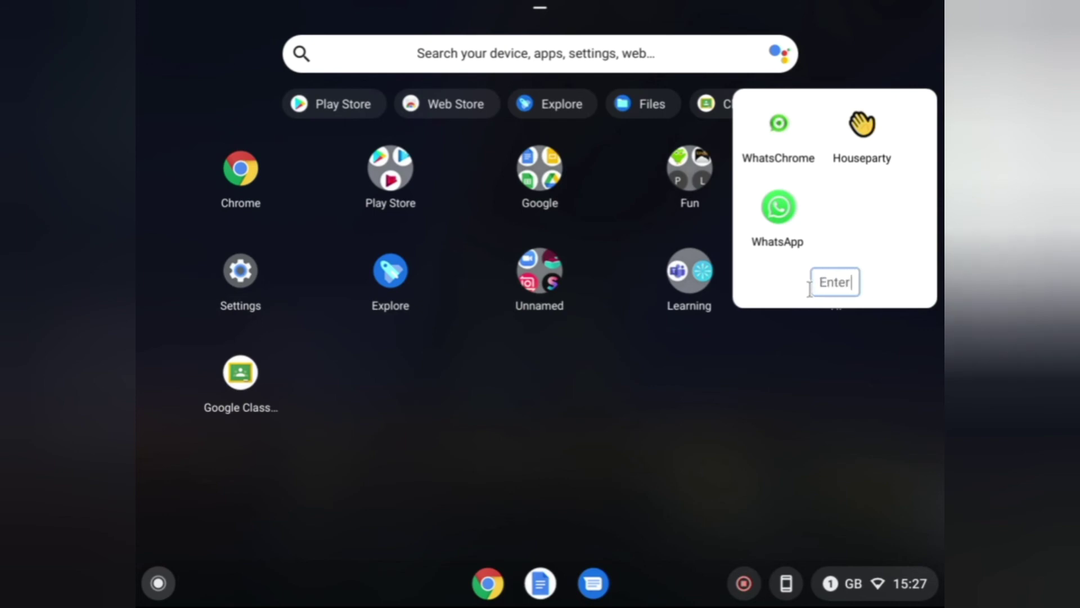
pyautogui.write('ta')
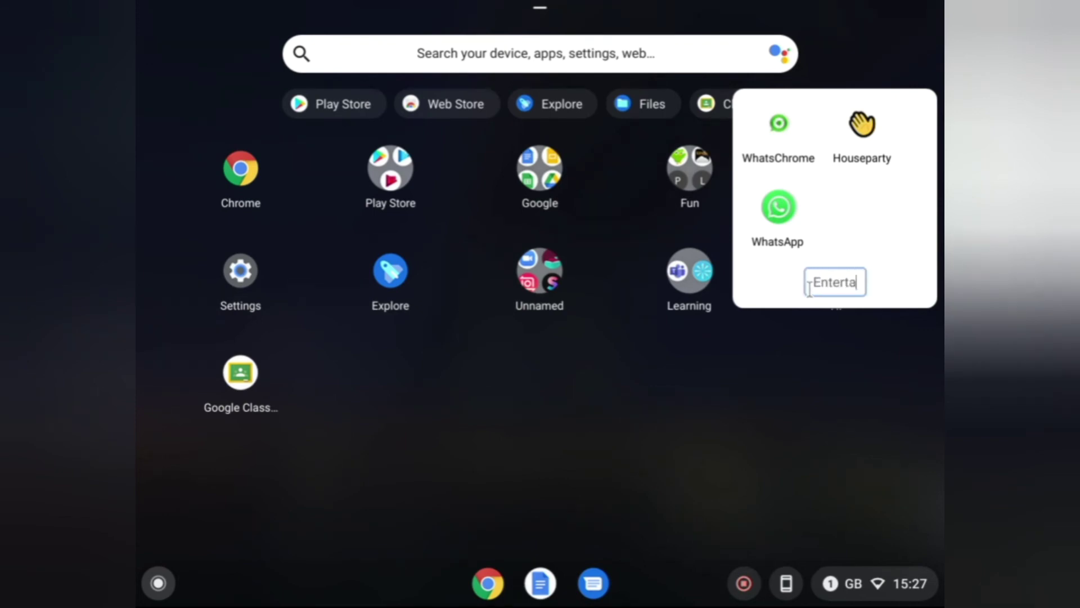
pyautogui.write('inemnt')
pyautogui.press('BackSpace')
pyautogui.press('BackSpace')
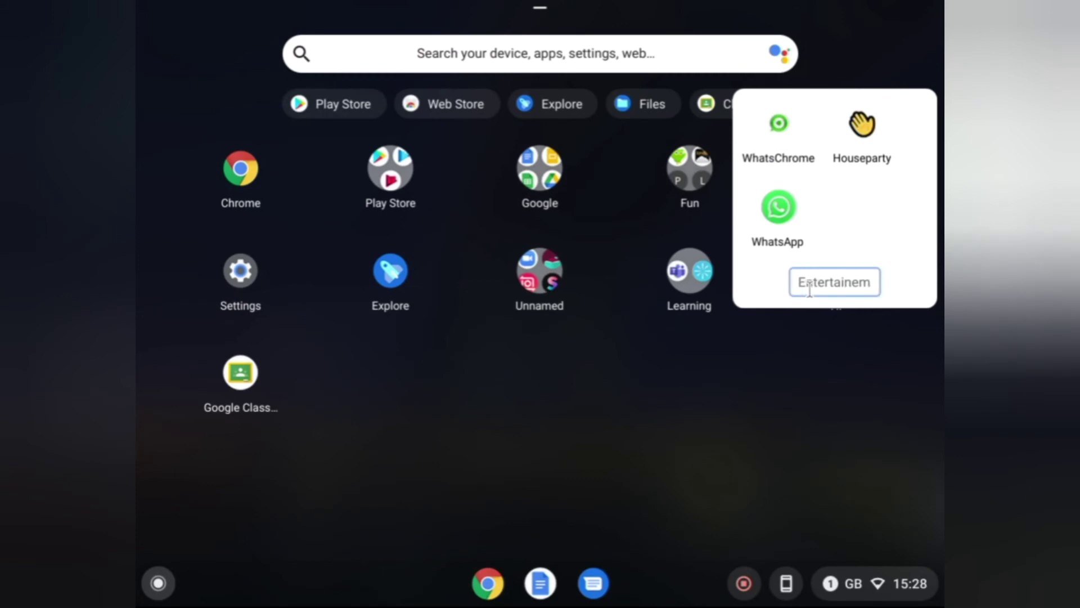
pyautogui.press('BackSpace')
pyautogui.write('nt')
pyautogui.press('Return')
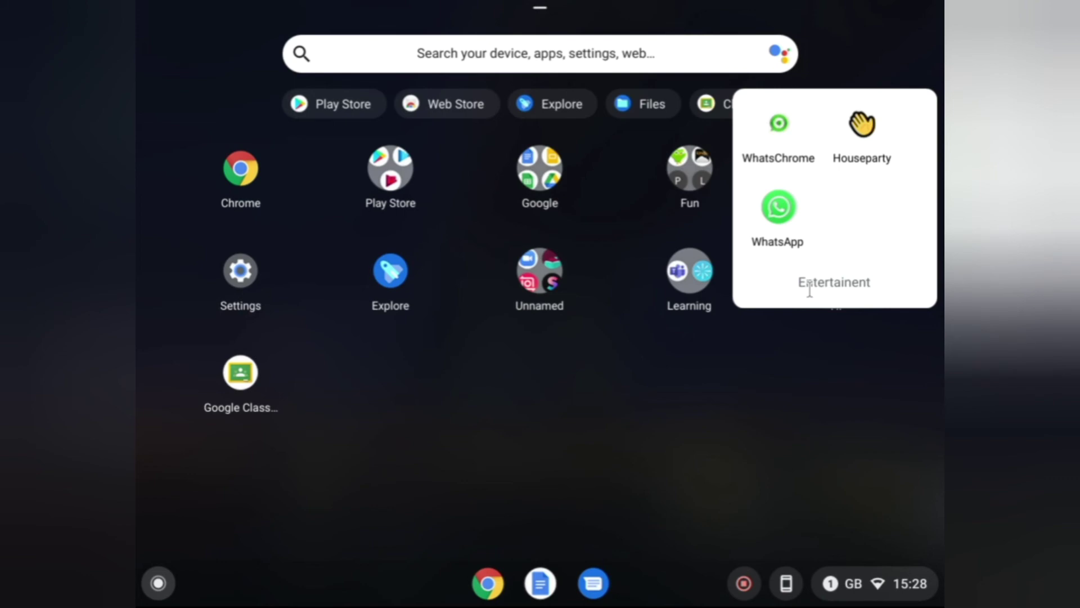
# - Close the Entertainment folder, look inside the Fun folder, and open the Google folder
pyautogui.click(598, 385)
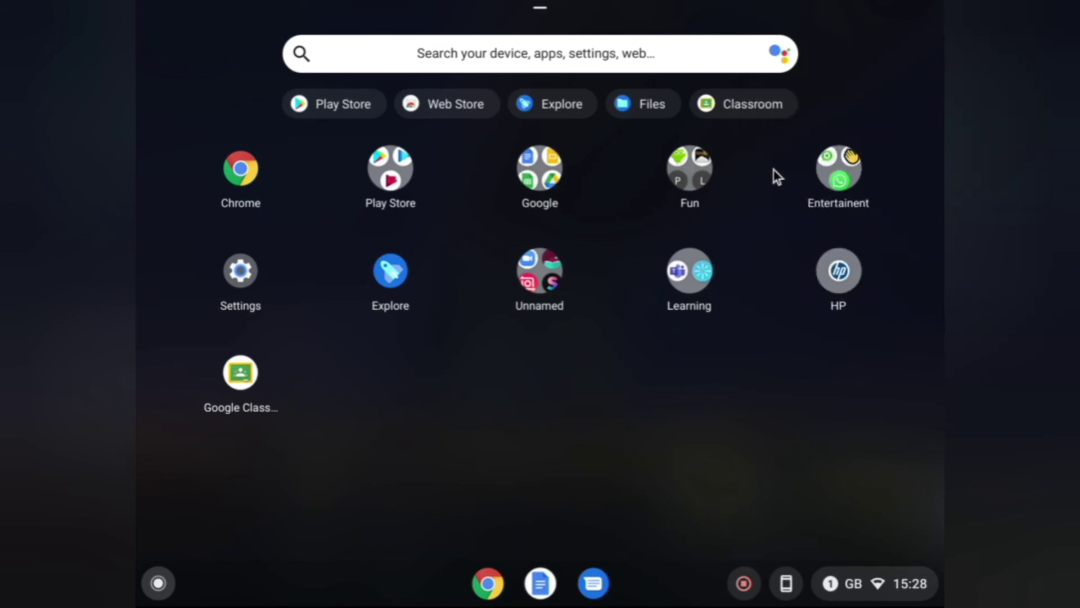
pyautogui.click(711, 195)
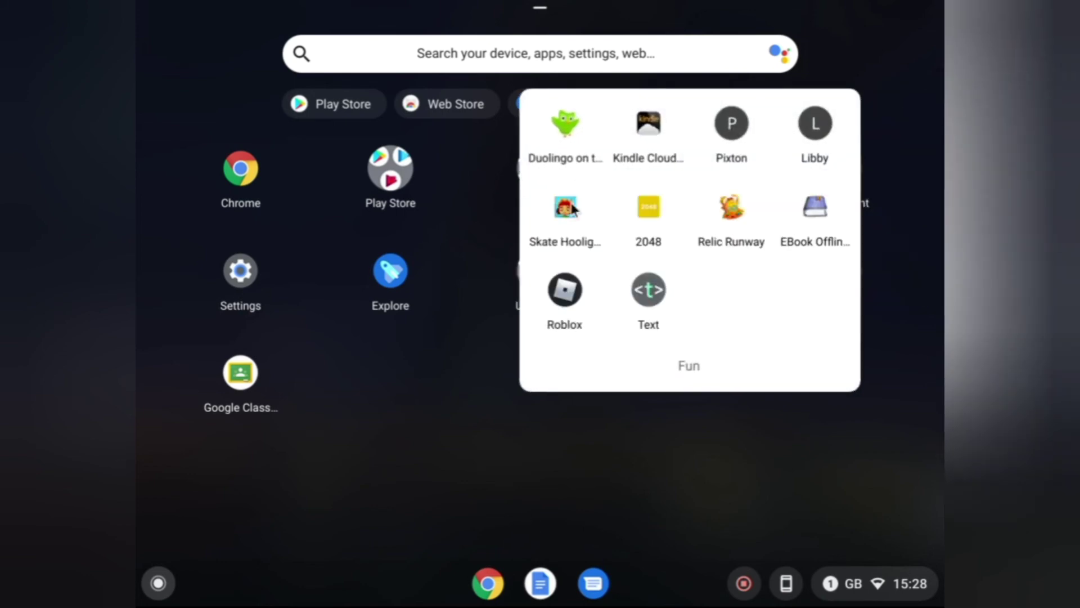
pyautogui.click(674, 420)
pyautogui.click(511, 167)
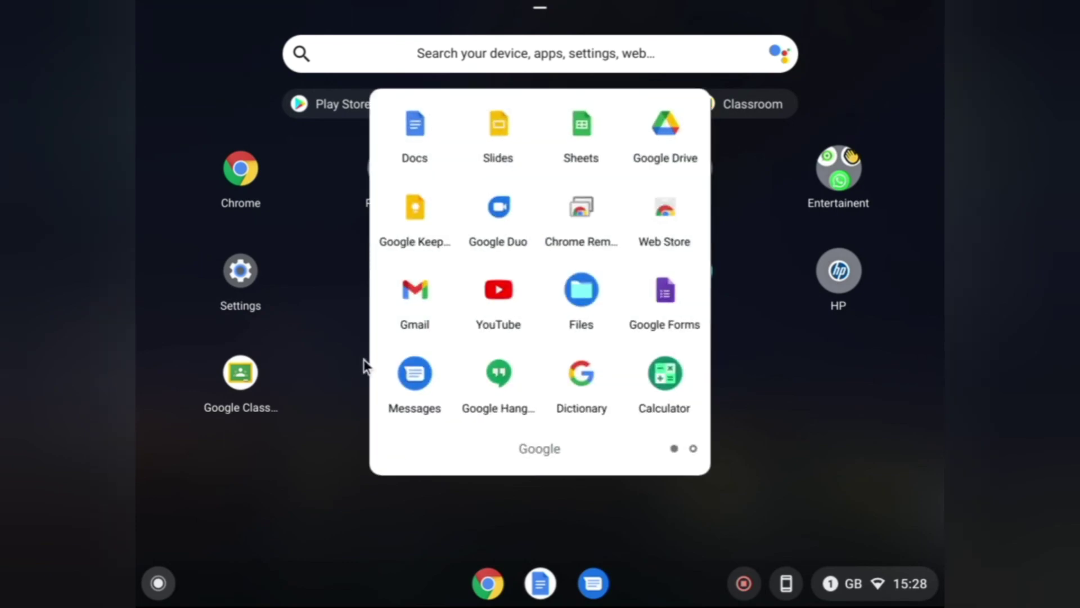
# - Launch Chrome Remote Desktop and view the Remote Access page with its online device
pyautogui.click(580, 209)
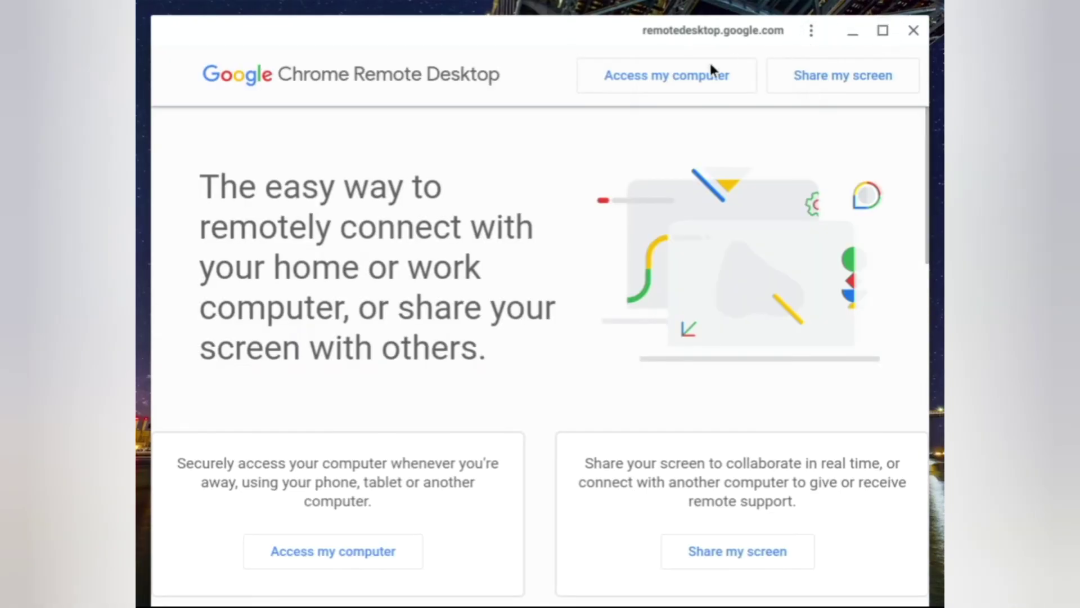
pyautogui.click(683, 88)
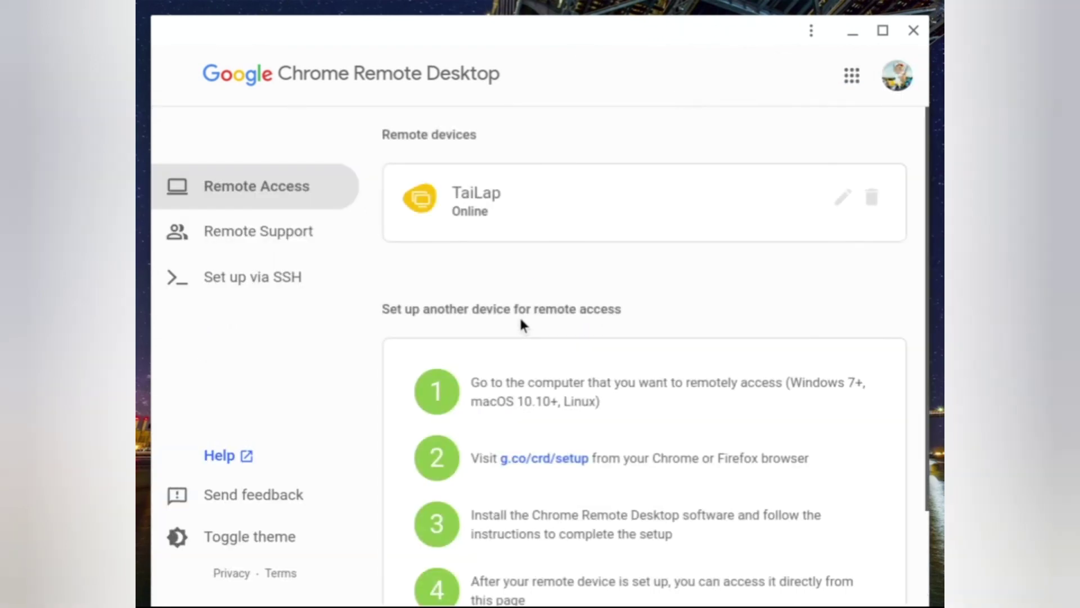
pyautogui.scroll(-2, 435, 292)
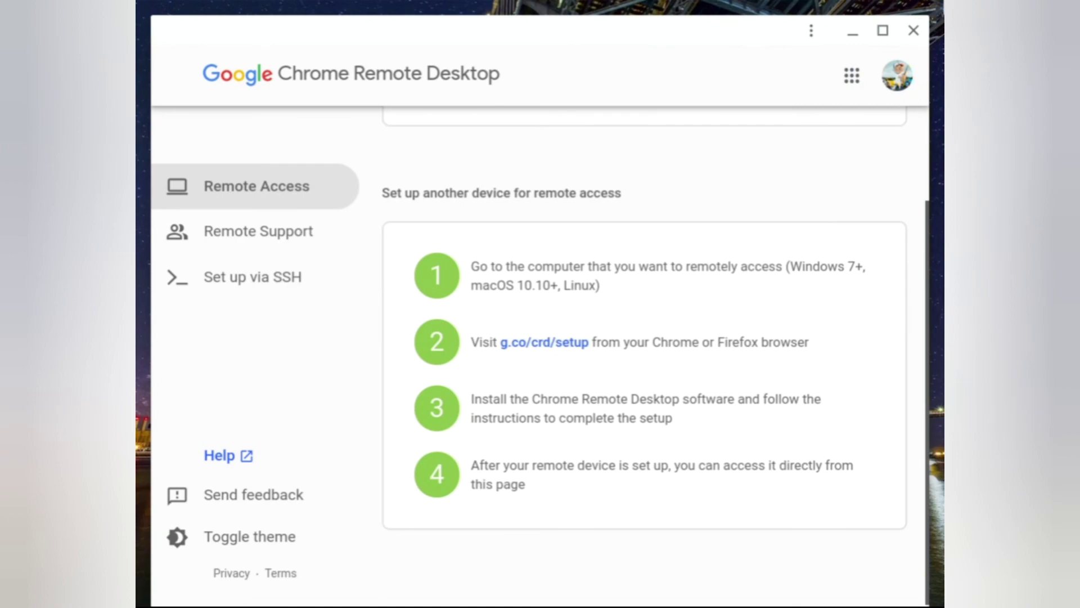
pyautogui.click(913, 31)
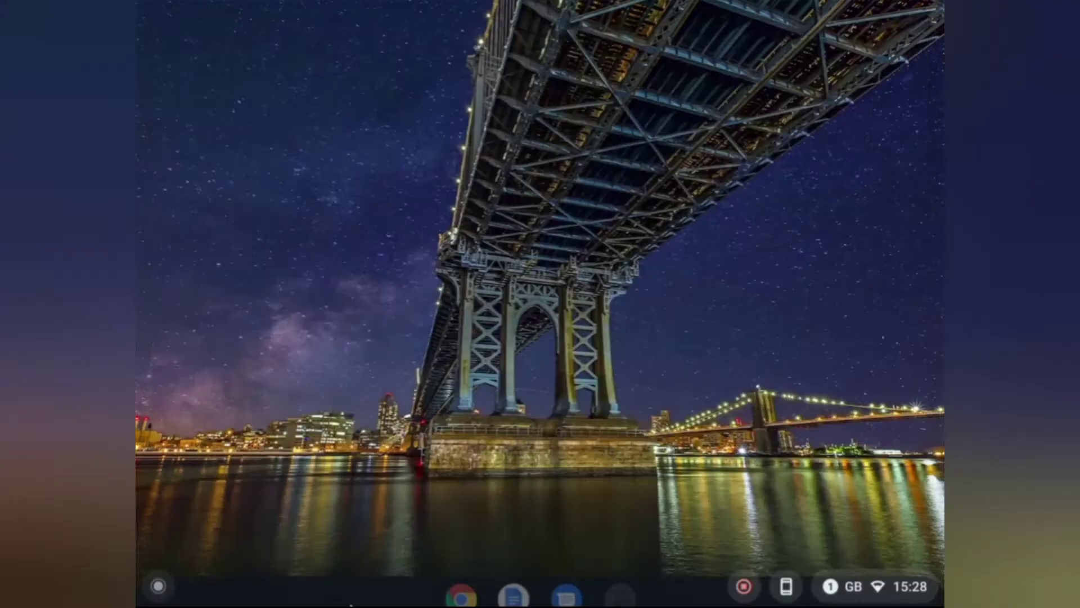
pyautogui.click(158, 582)
pyautogui.click(534, 380)
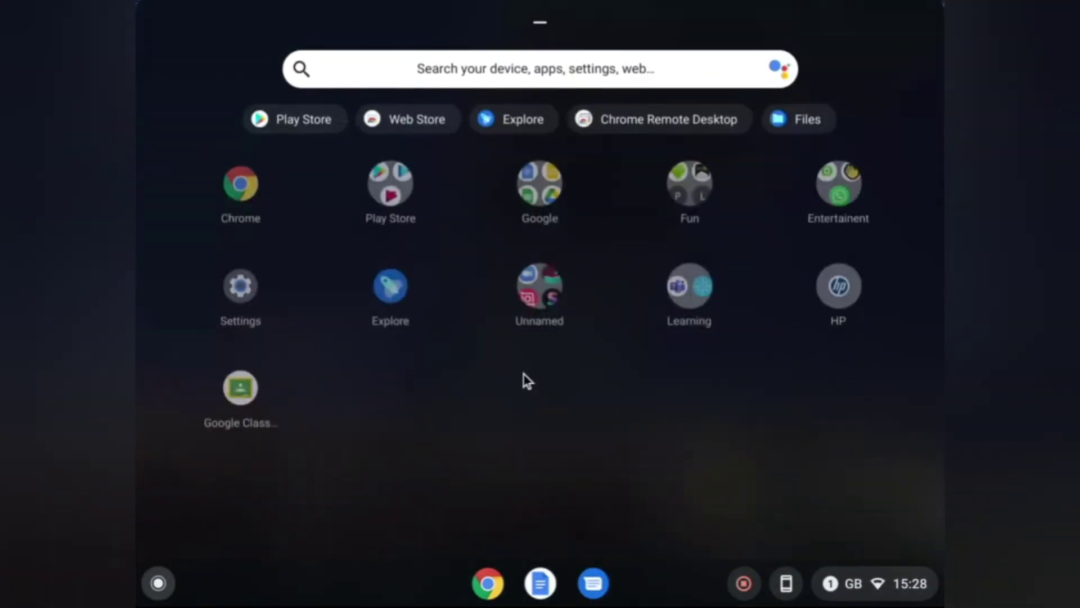
pyautogui.click(534, 166)
pyautogui.scroll(-1, 549, 355)
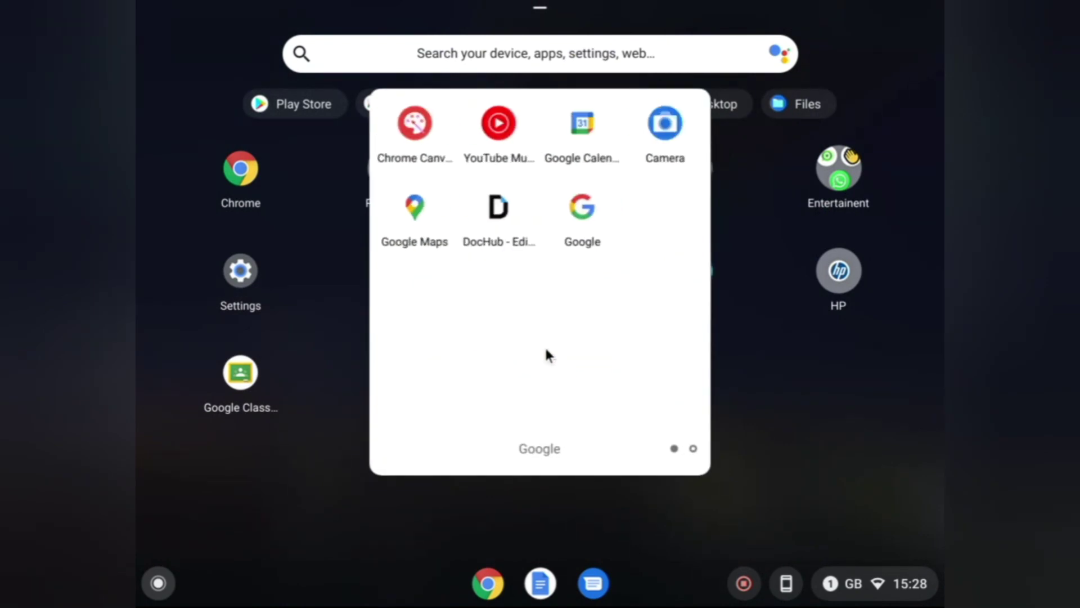
pyautogui.scroll(1, 435, 233)
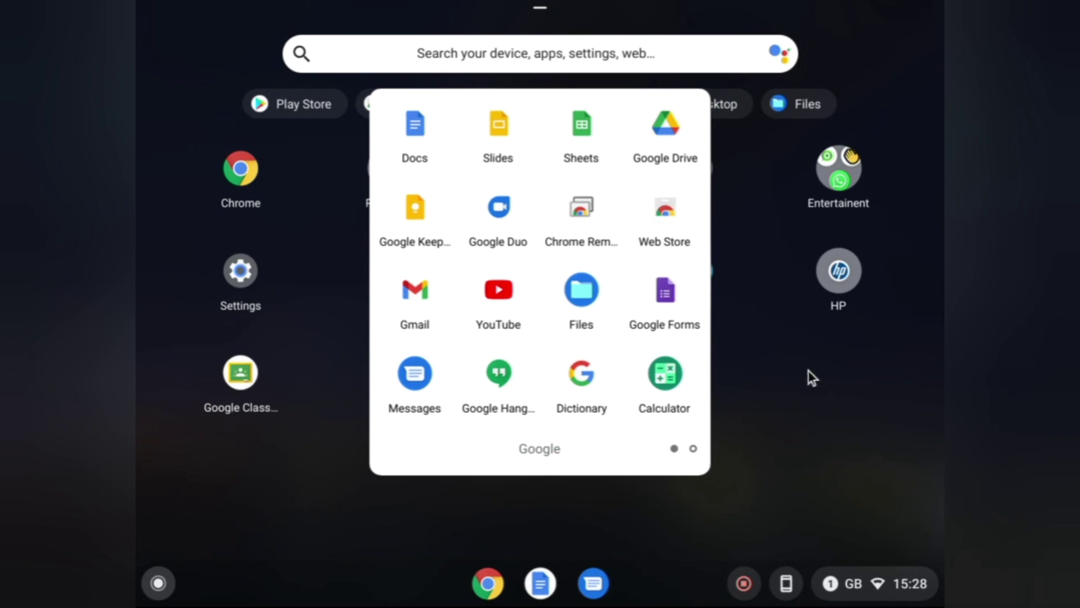
pyautogui.click(698, 447)
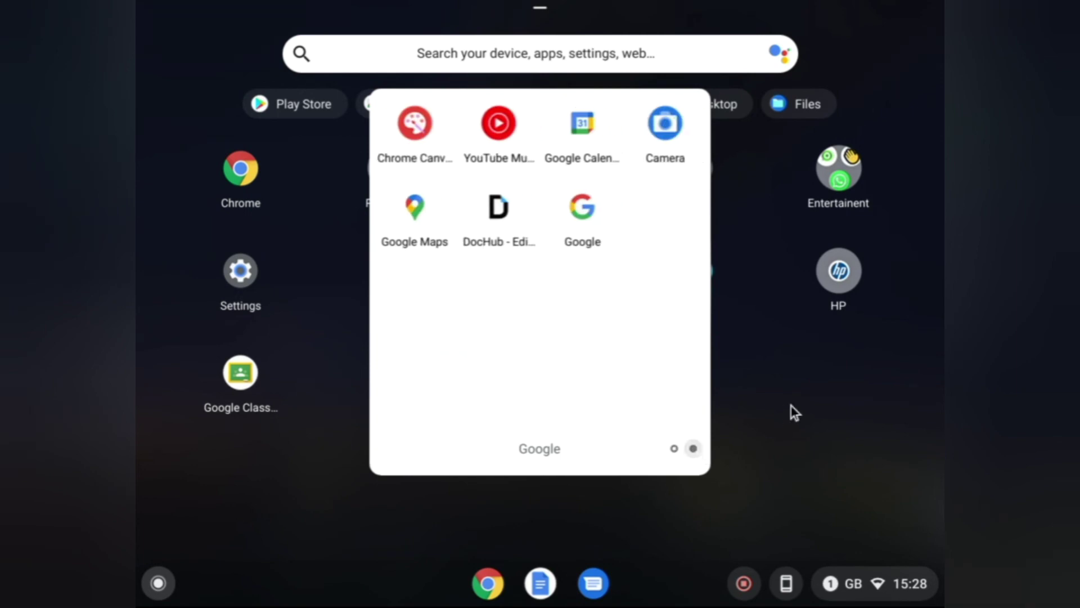
pyautogui.click(791, 410)
pyautogui.click(160, 584)
pyautogui.click(160, 585)
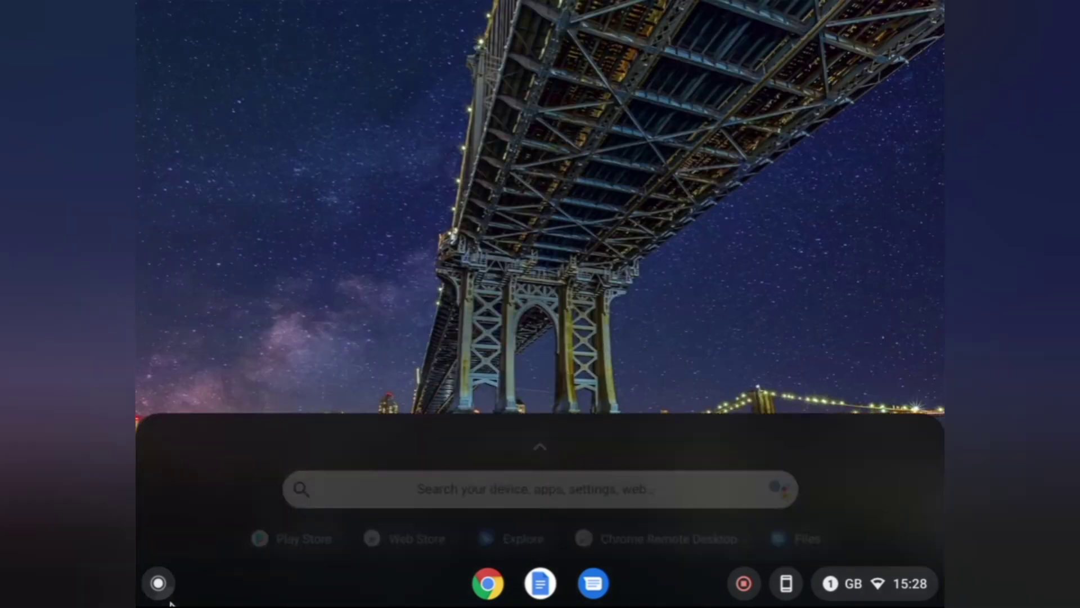
pyautogui.click(167, 591)
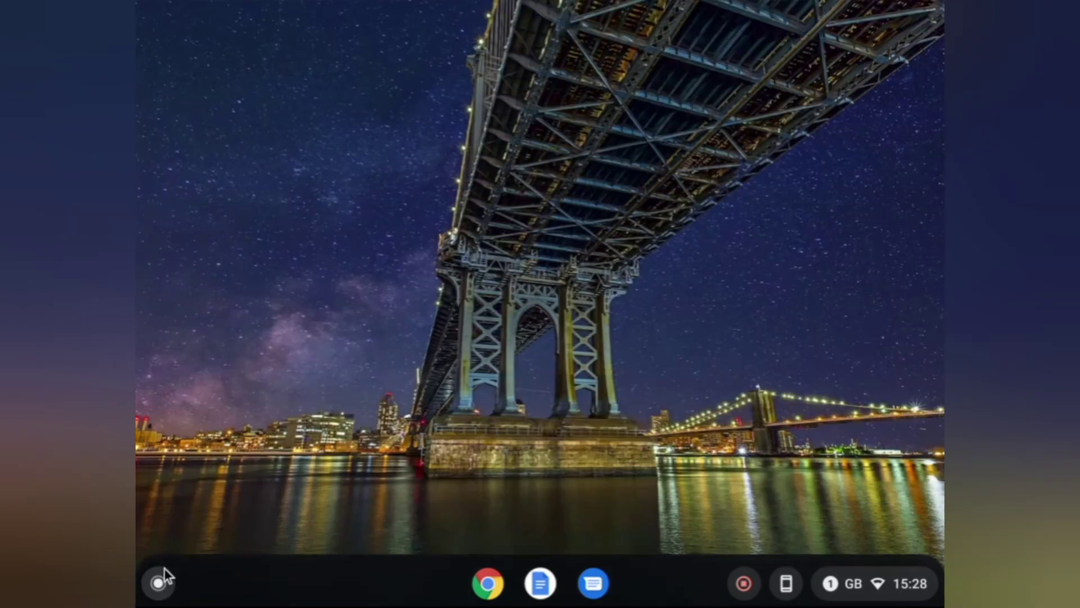